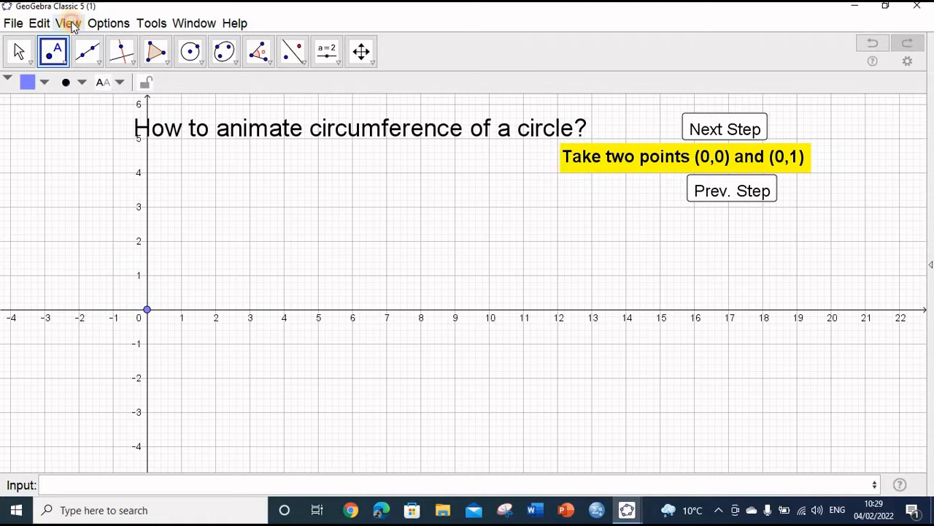
Step: Show the Algebra view and try out a free point at about (9.92, 1.62), deleting it again
{"action": "left_click", "coordinate": [91, 45]}
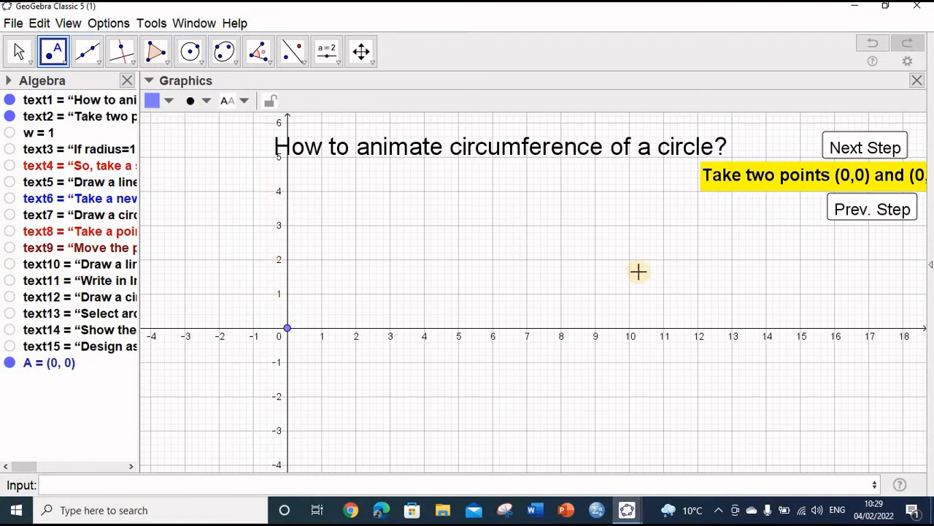
{"action": "left_click_drag", "start_coordinate": [637, 275], "coordinate": [625, 271]}
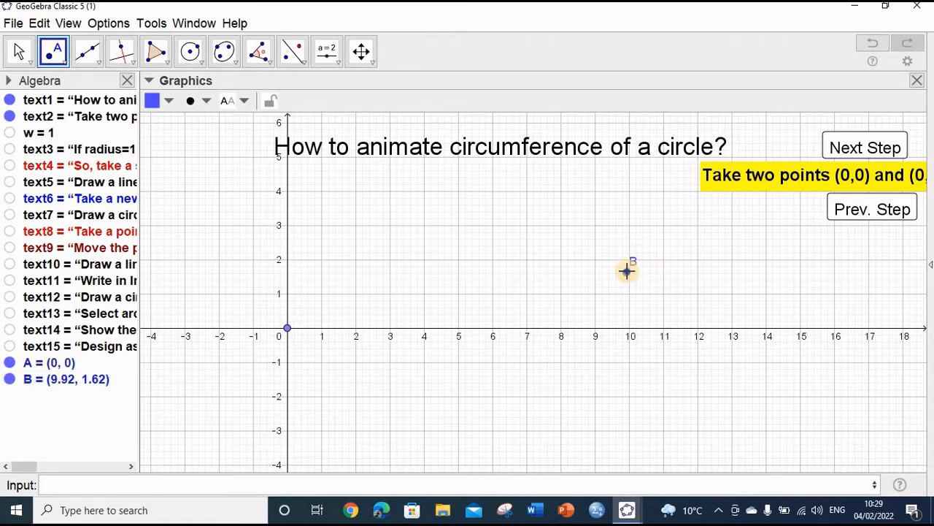
{"action": "right_click", "coordinate": [627, 271]}
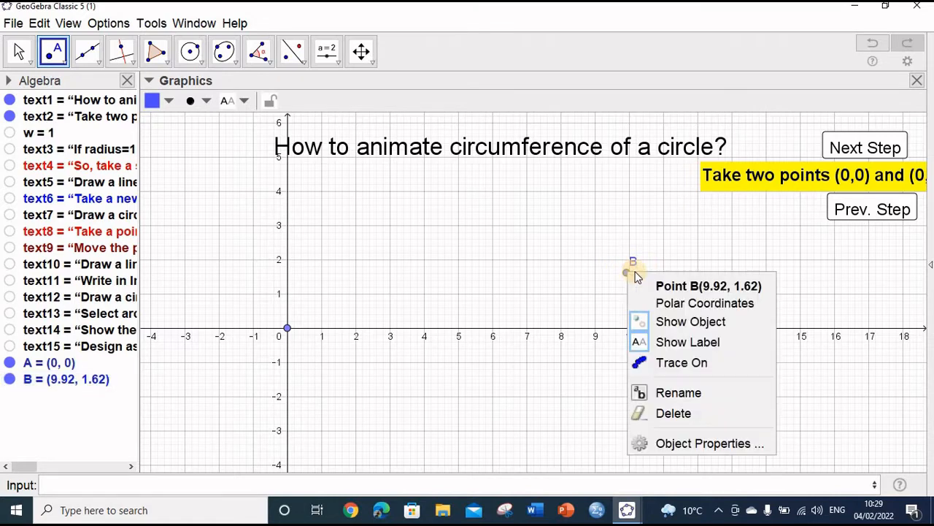
{"action": "left_click", "coordinate": [665, 414]}
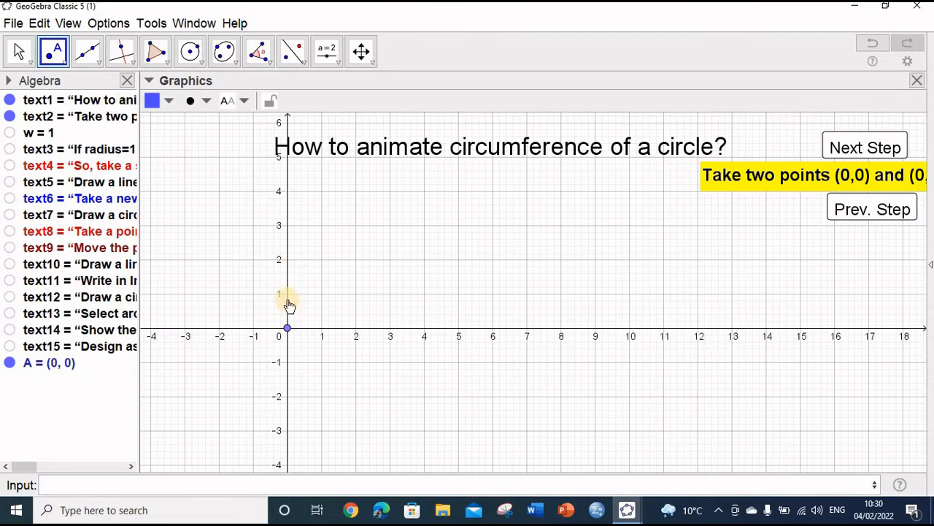
Step: Place a point at (0, 1) on the y-axis and hide the Algebra view
{"action": "left_click", "coordinate": [287, 294]}
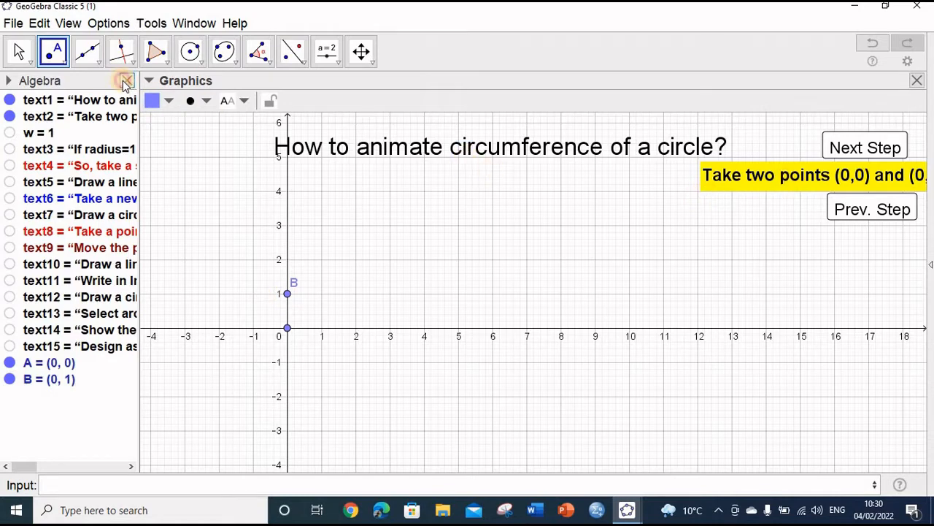
{"action": "left_click", "coordinate": [127, 80]}
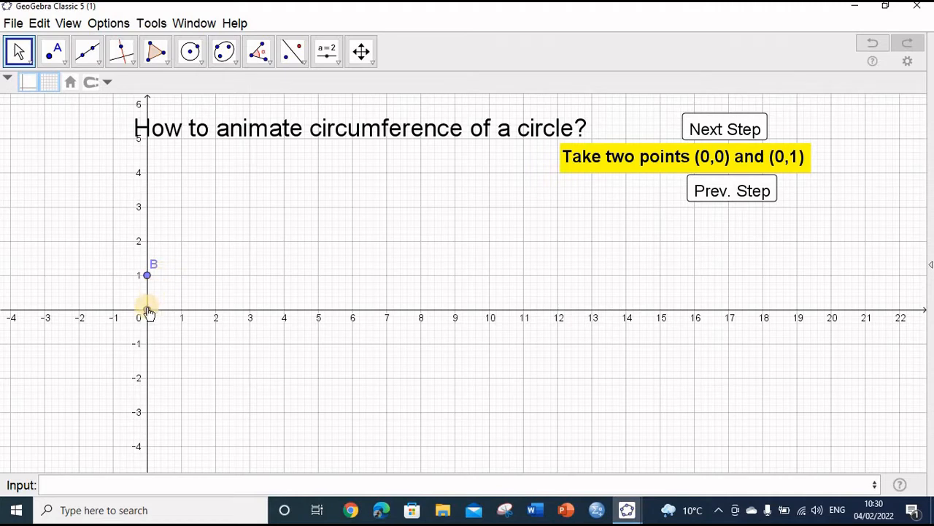
Step: Show the label of the point at the origin
{"action": "right_click", "coordinate": [147, 309]}
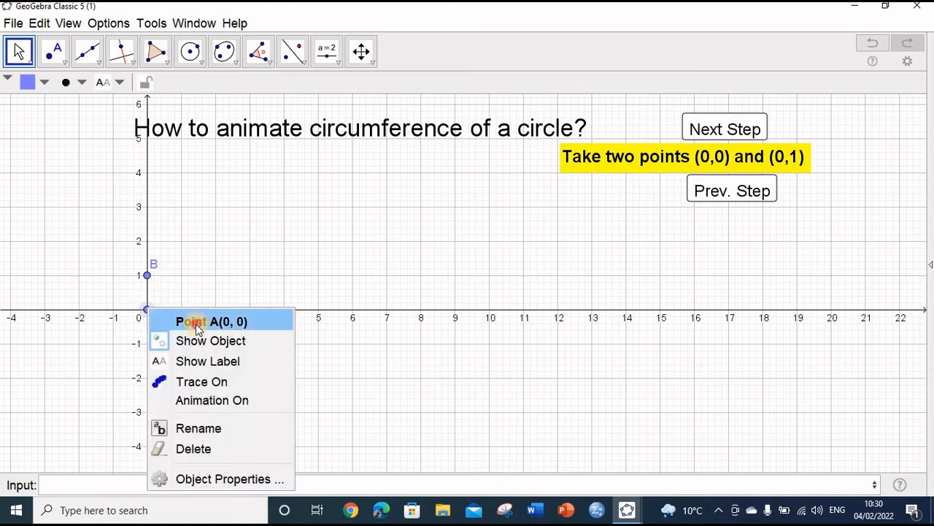
{"action": "left_click", "coordinate": [197, 328]}
{"action": "right_click", "coordinate": [146, 308]}
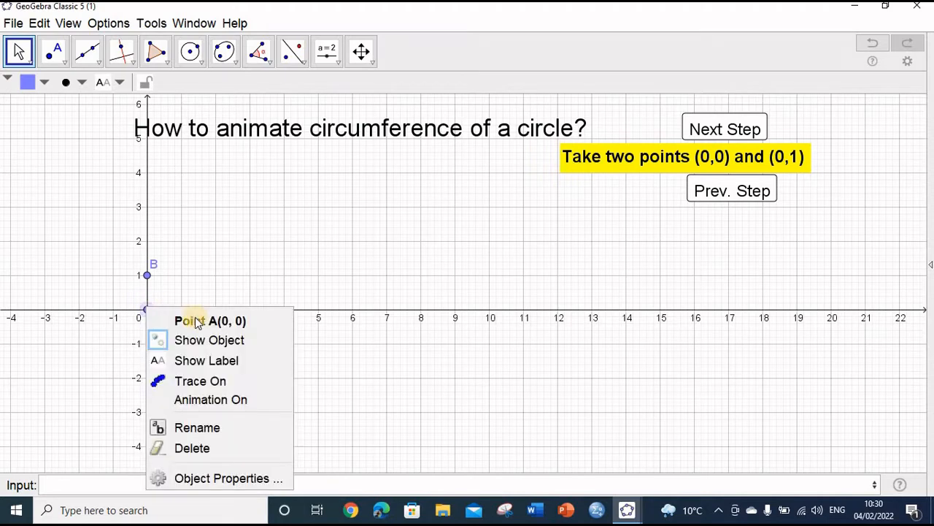
{"action": "left_click", "coordinate": [185, 359]}
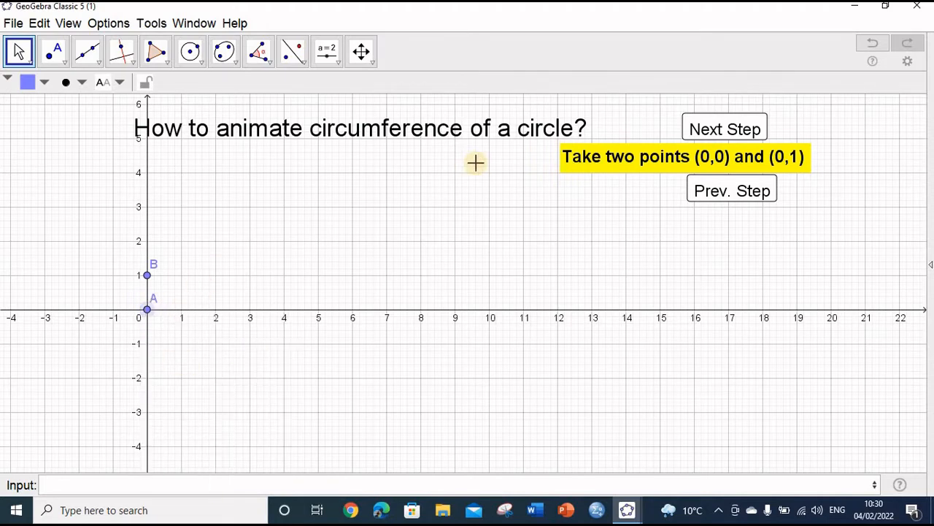
Step: Advance to the next instruction and draw a segment with a given length of 6.28 starting from point B
{"action": "left_click", "coordinate": [718, 126]}
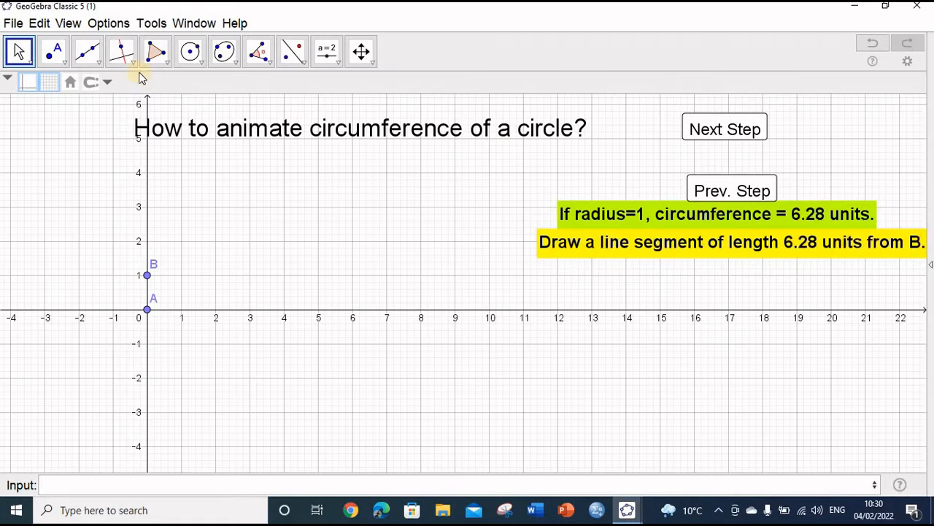
{"action": "left_click", "coordinate": [95, 64]}
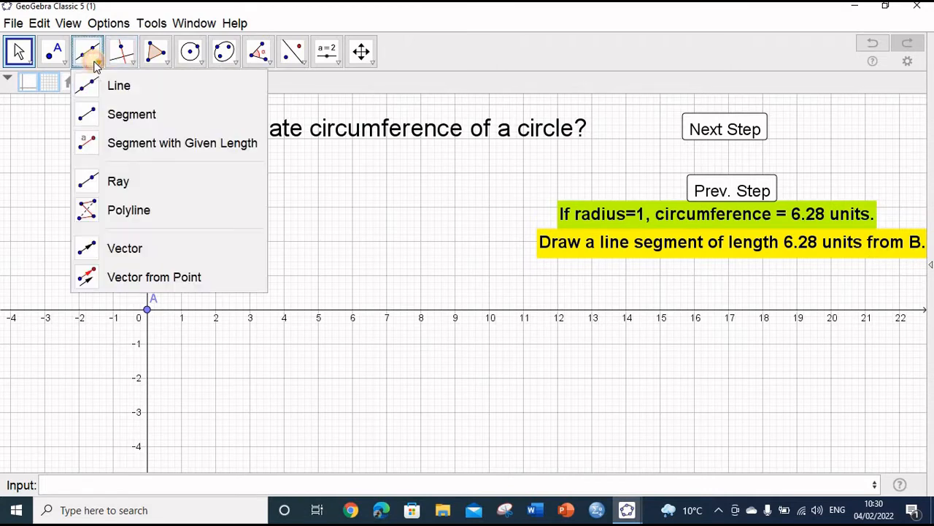
{"action": "left_click", "coordinate": [90, 145]}
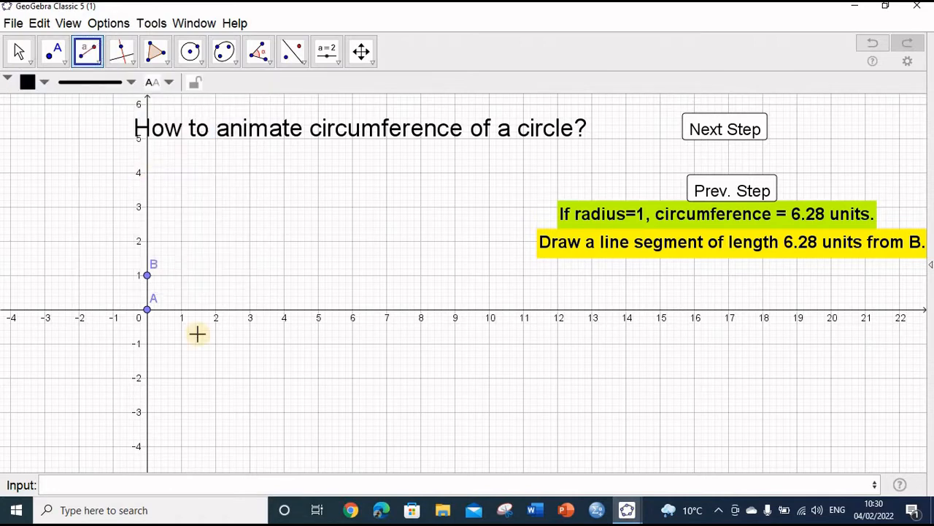
{"action": "left_click", "coordinate": [147, 276]}
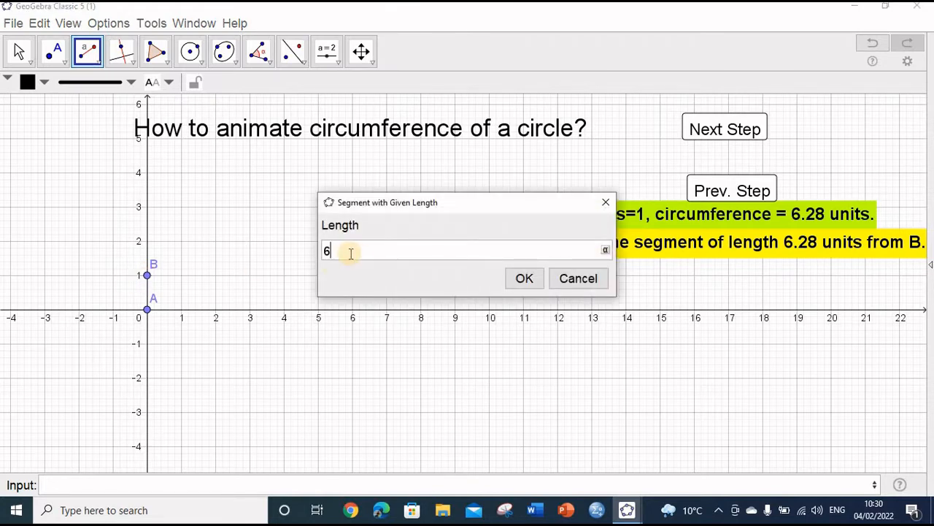
{"action": "left_click", "coordinate": [525, 277]}
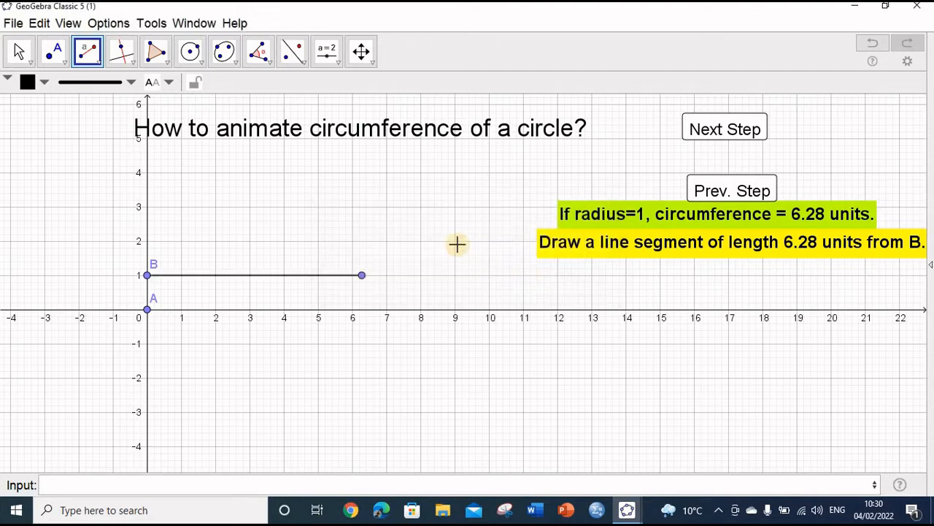
Step: Show the label of the new segment's free endpoint
{"action": "left_click", "coordinate": [19, 51]}
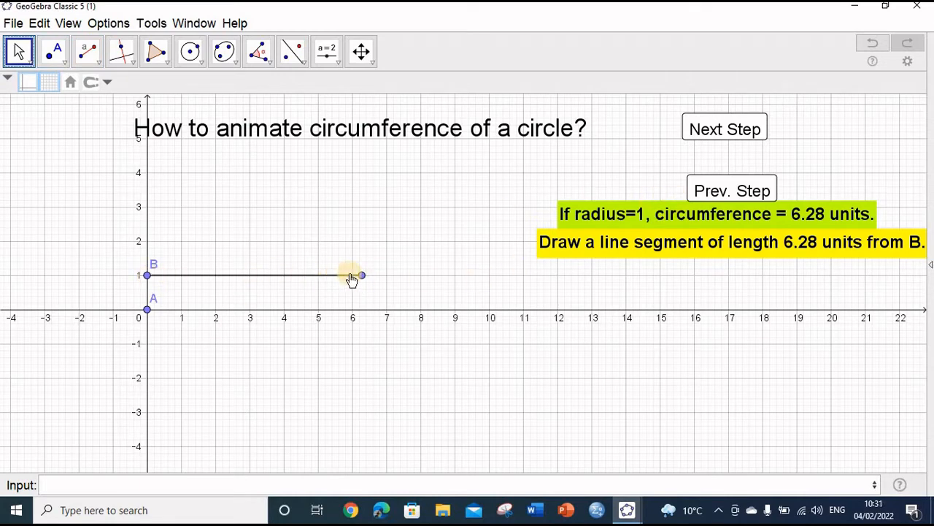
{"action": "right_click", "coordinate": [362, 274]}
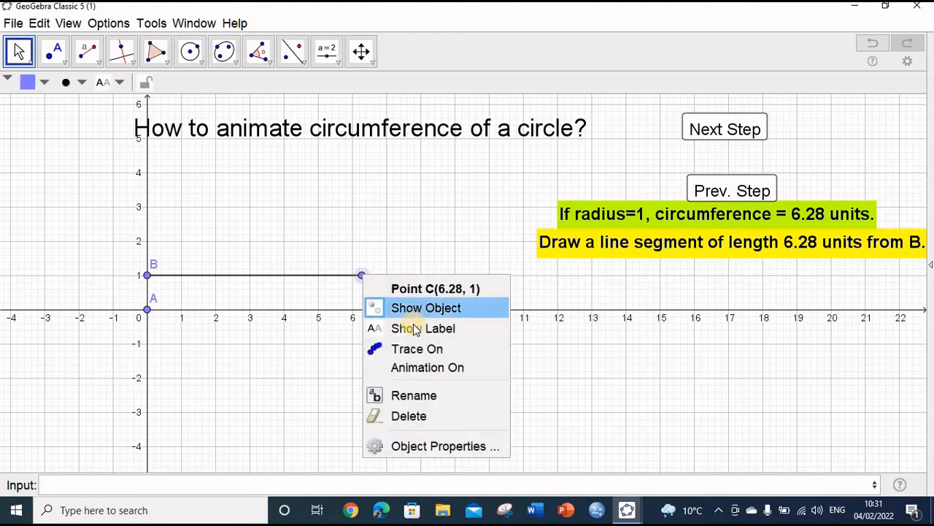
{"action": "left_click", "coordinate": [405, 327]}
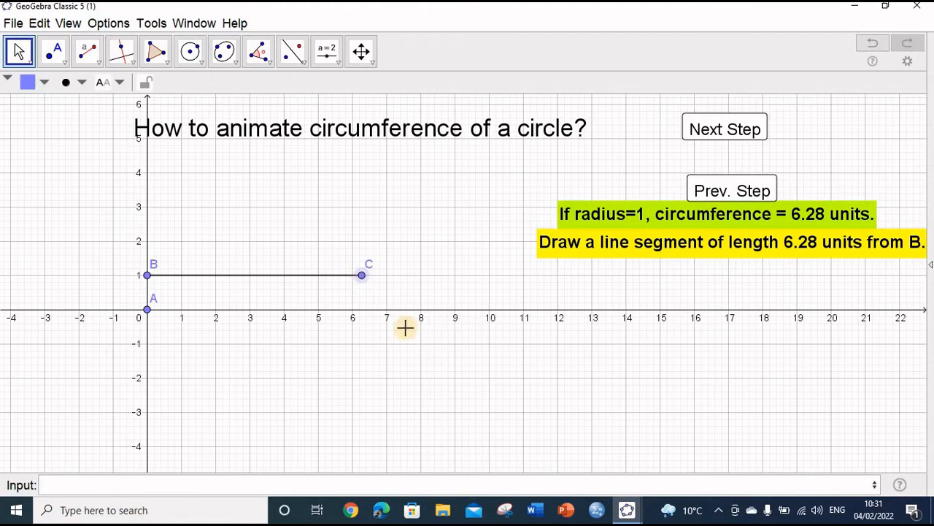
{"action": "left_click", "coordinate": [20, 54]}
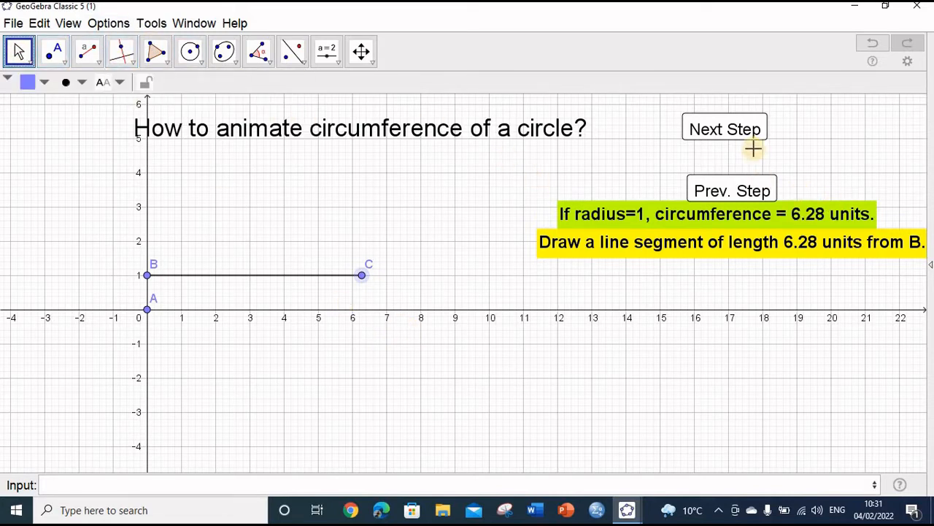
Step: Advance to the next instruction and create a number slider a with minimum 0.01, maximum 6.28 and increment 0.01 below the title
{"action": "left_click", "coordinate": [733, 129]}
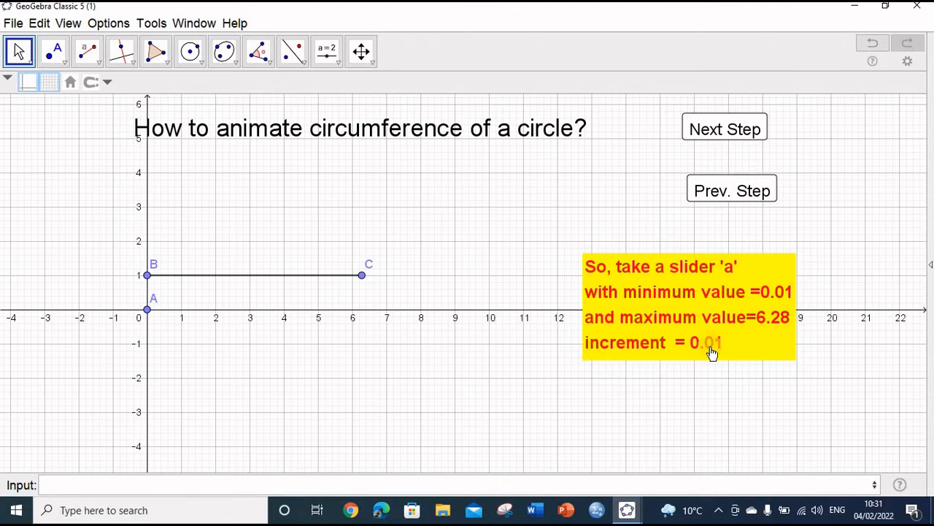
{"action": "left_click", "coordinate": [335, 65]}
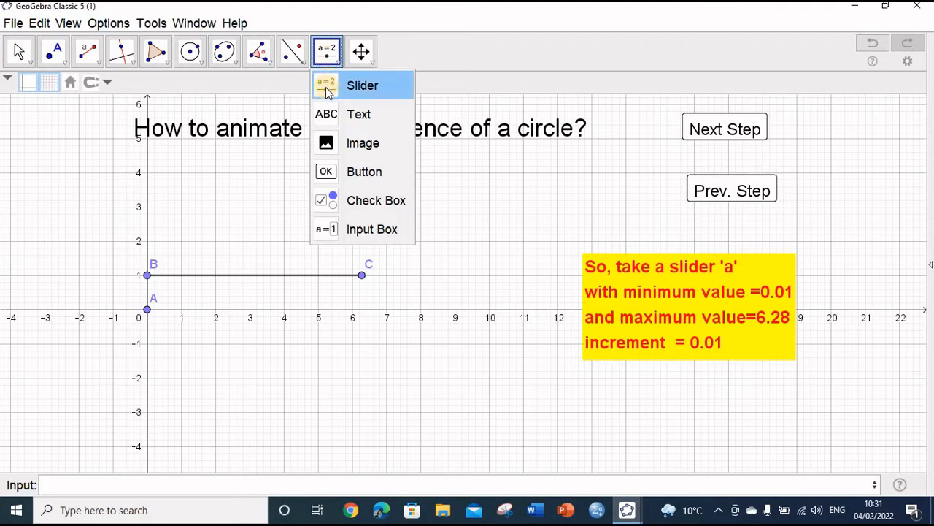
{"action": "left_click", "coordinate": [327, 86]}
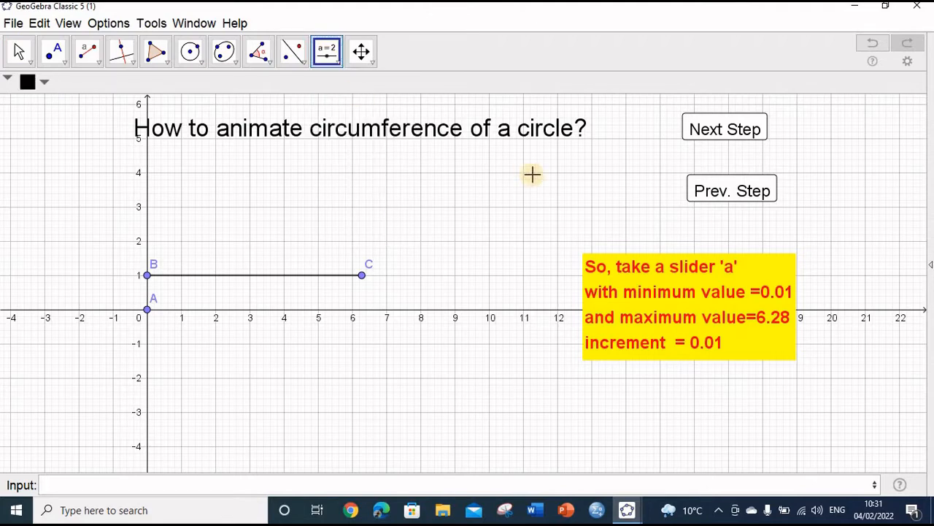
{"action": "left_click", "coordinate": [496, 159]}
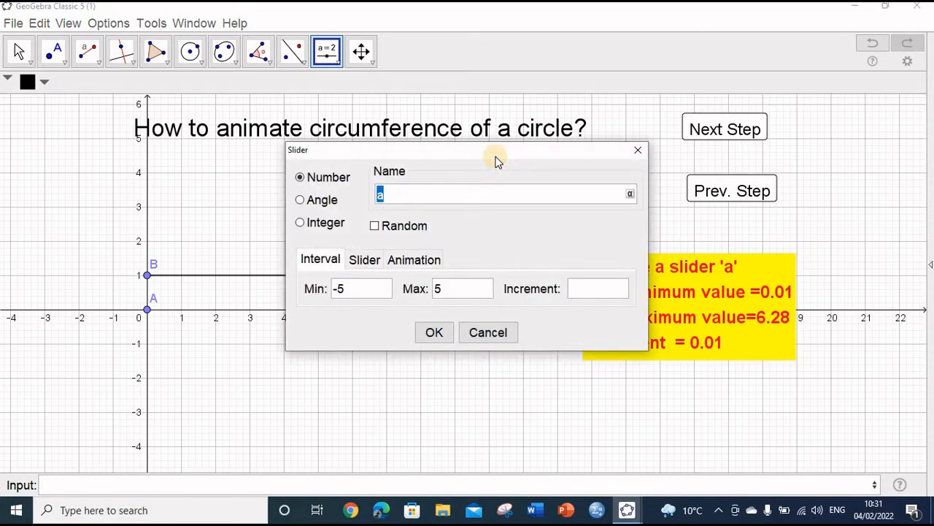
{"action": "left_click", "coordinate": [358, 290]}
{"action": "type", "text": "0.01"}
{"action": "left_click", "coordinate": [438, 288]}
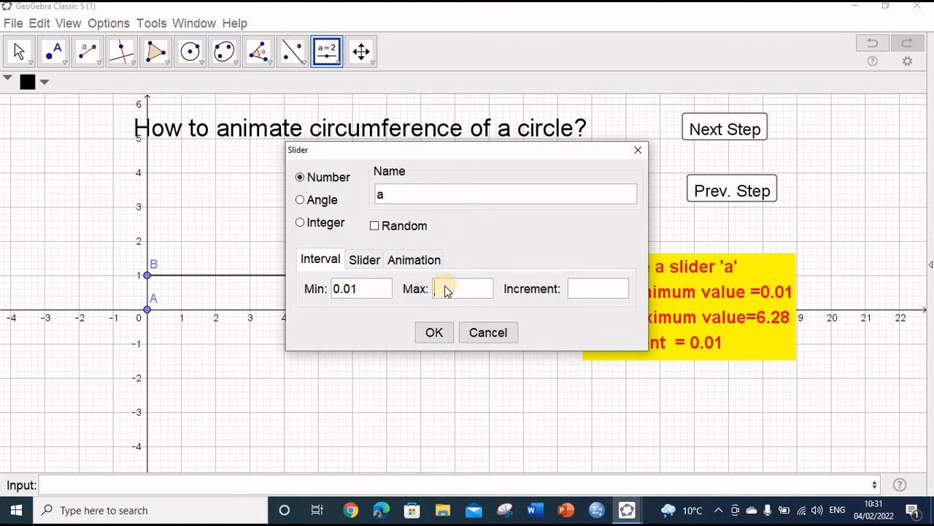
{"action": "type", "text": "6.28"}
{"action": "left_click", "coordinate": [573, 288]}
{"action": "type", "text": "0.01"}
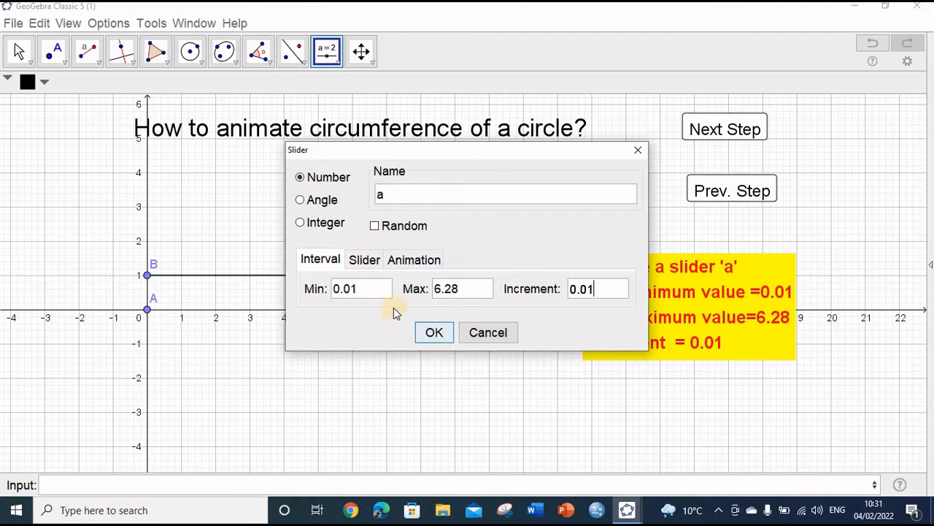
{"action": "left_click", "coordinate": [467, 292]}
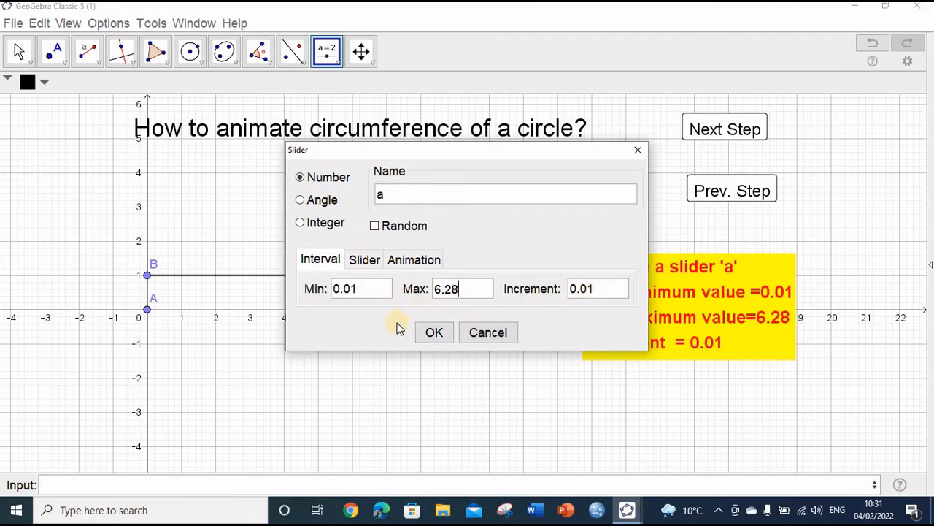
{"action": "left_click", "coordinate": [432, 334]}
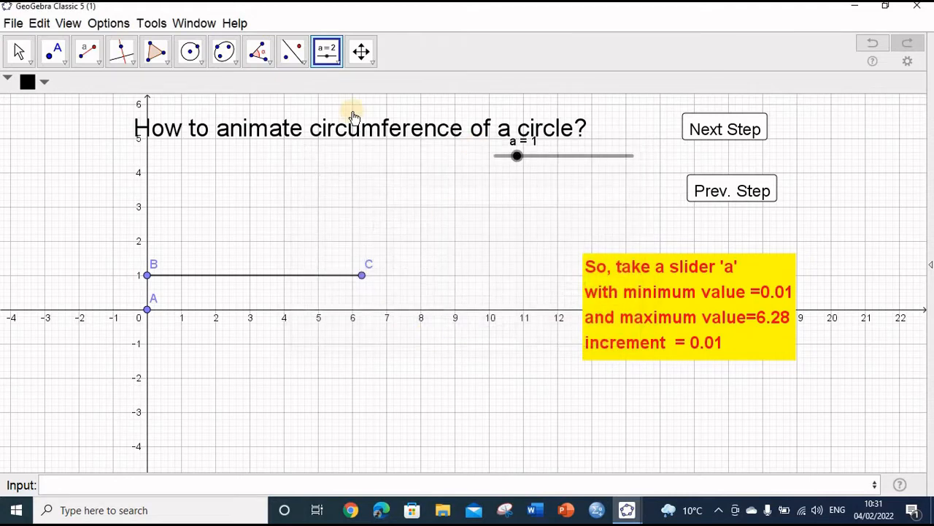
Step: Test slider a by moving it back and forth, leaving it at about 3.8
{"action": "left_click", "coordinate": [18, 51]}
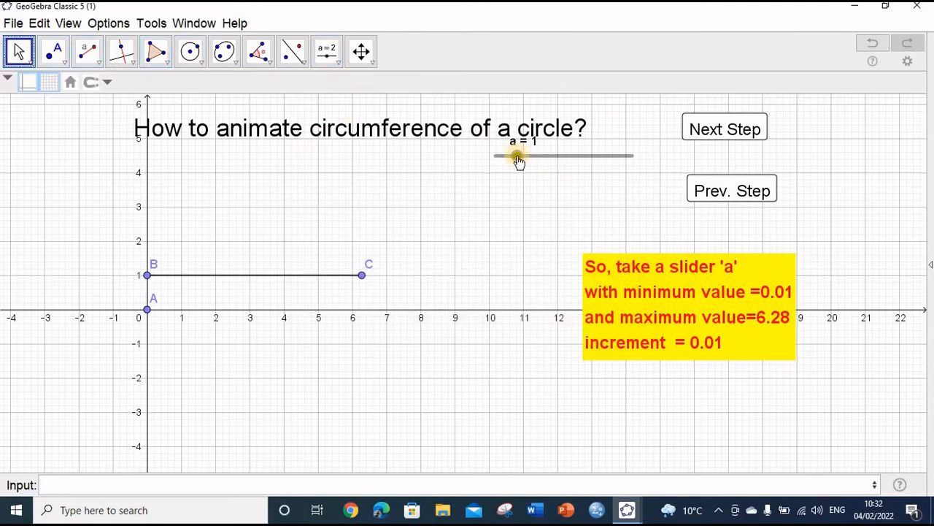
{"action": "left_click_drag", "start_coordinate": [518, 160], "coordinate": [573, 194]}
{"action": "left_click_drag", "start_coordinate": [499, 205], "coordinate": [578, 209]}
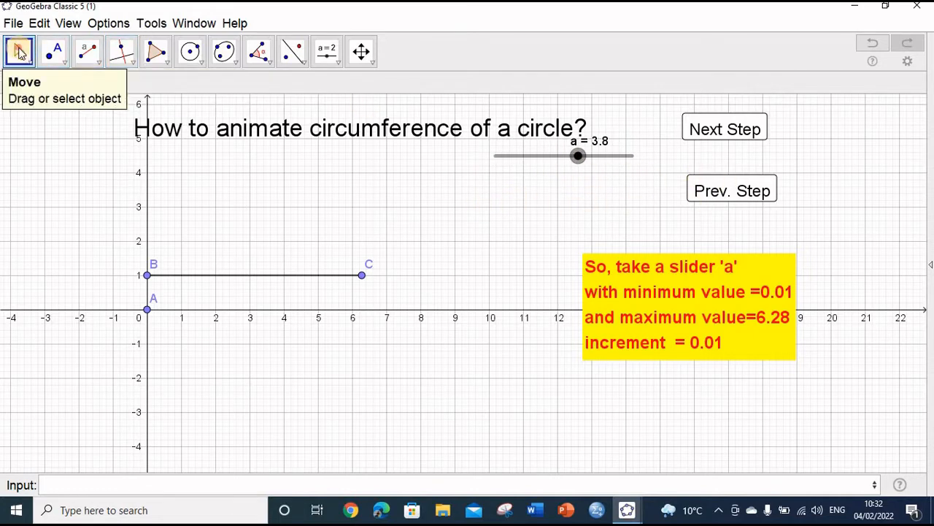
Step: Advance to the next instruction and define the slider-driven point O=(a,1)
{"action": "left_click", "coordinate": [724, 128]}
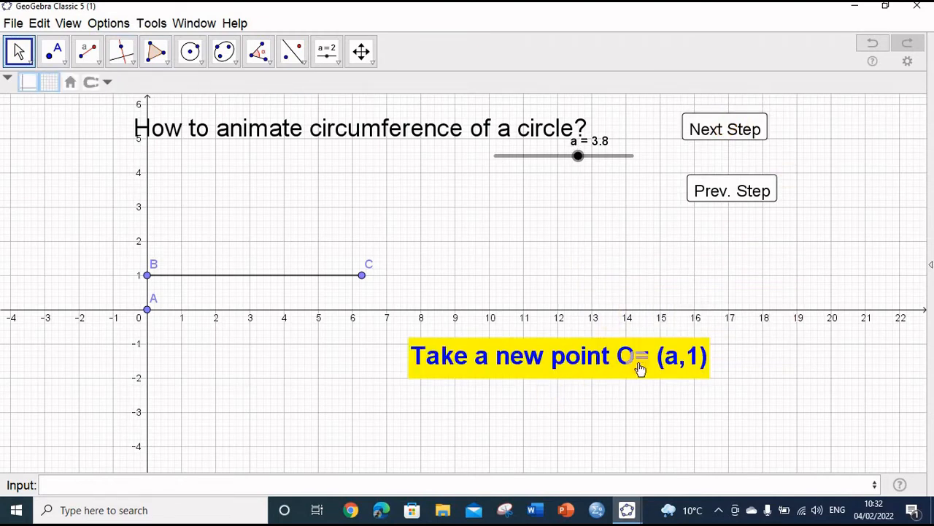
{"action": "left_click", "coordinate": [175, 484]}
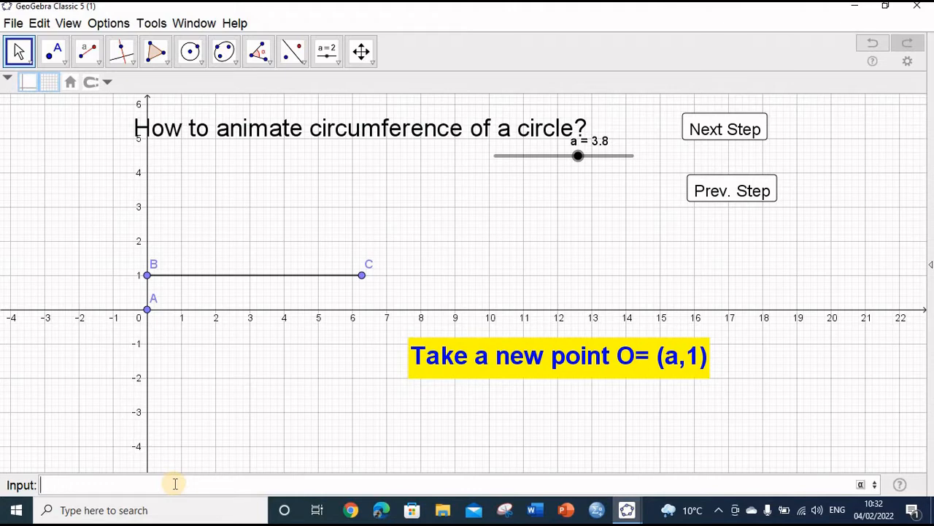
{"action": "type", "text": "O=(a,1"}
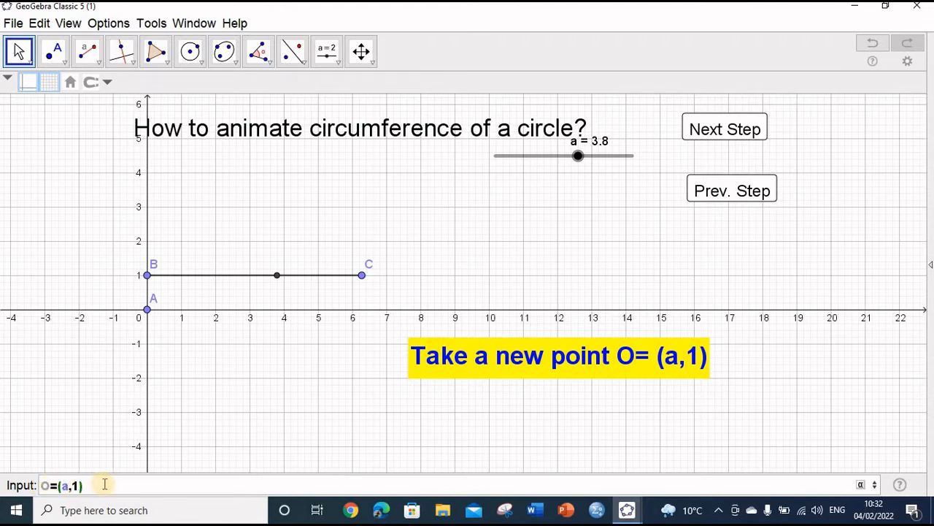
{"action": "key", "text": "Return"}
Step: Move slider a to about 3.96 and show the label of point O on segment BC
{"action": "left_click", "coordinate": [19, 53]}
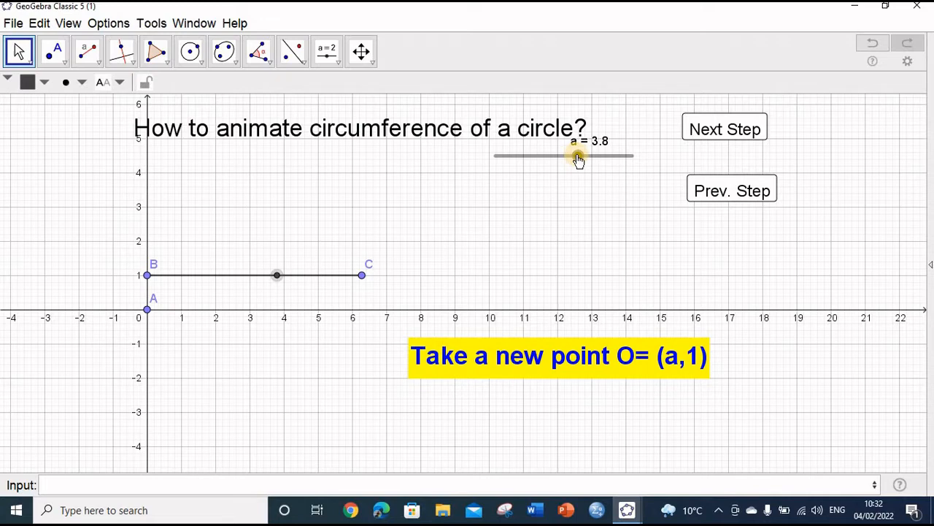
{"action": "left_click_drag", "start_coordinate": [578, 159], "coordinate": [583, 188]}
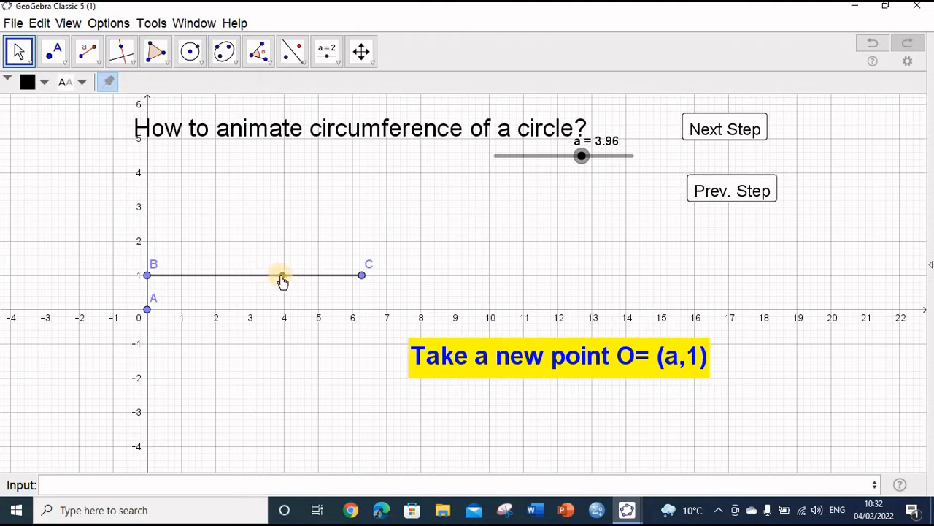
{"action": "left_click", "coordinate": [282, 276]}
{"action": "right_click", "coordinate": [283, 276]}
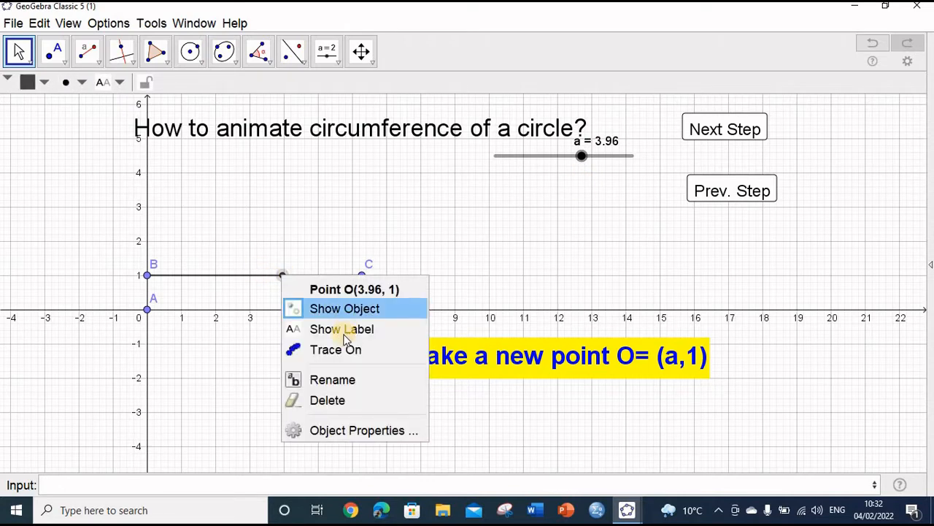
{"action": "left_click", "coordinate": [340, 330]}
{"action": "left_click", "coordinate": [17, 54]}
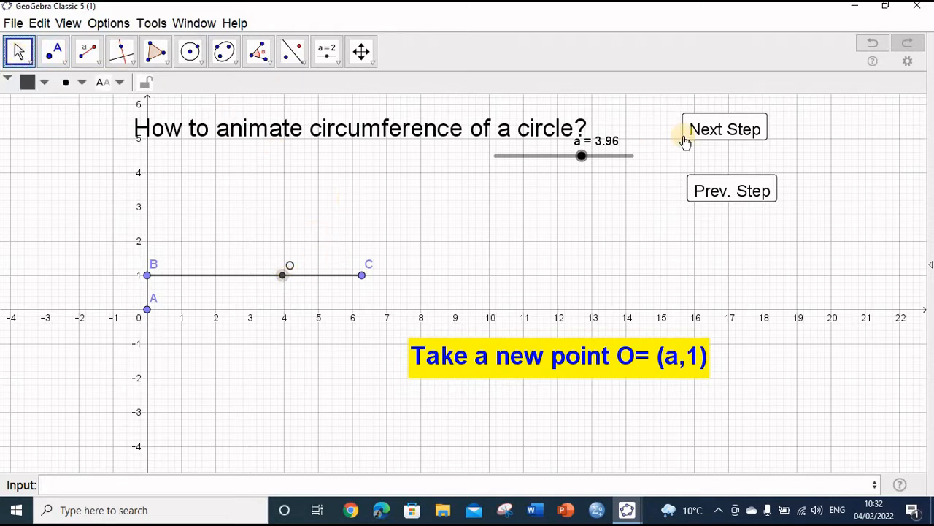
Step: Advance to the next instruction and draw a circle centred at point O with radius 1
{"action": "left_click", "coordinate": [739, 136]}
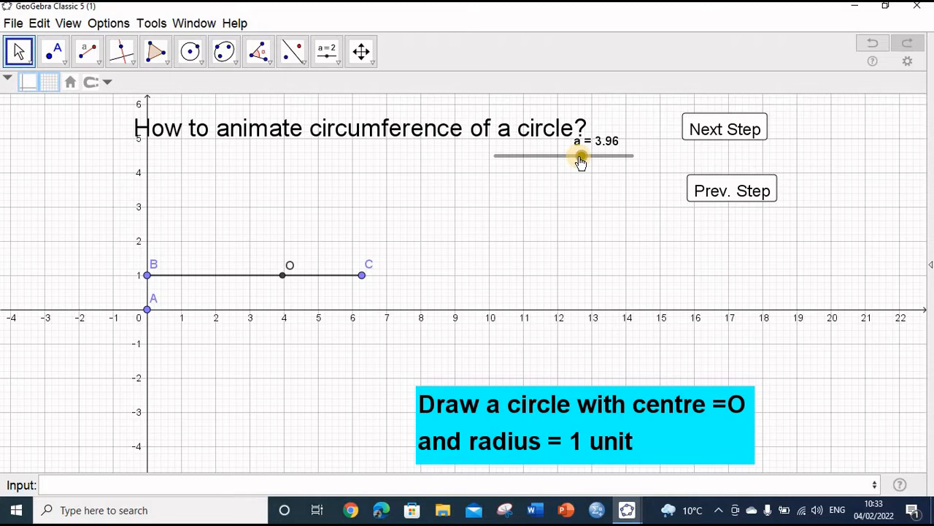
{"action": "left_click", "coordinate": [190, 51]}
{"action": "key", "text": "Escape"}
{"action": "left_click", "coordinate": [199, 63]}
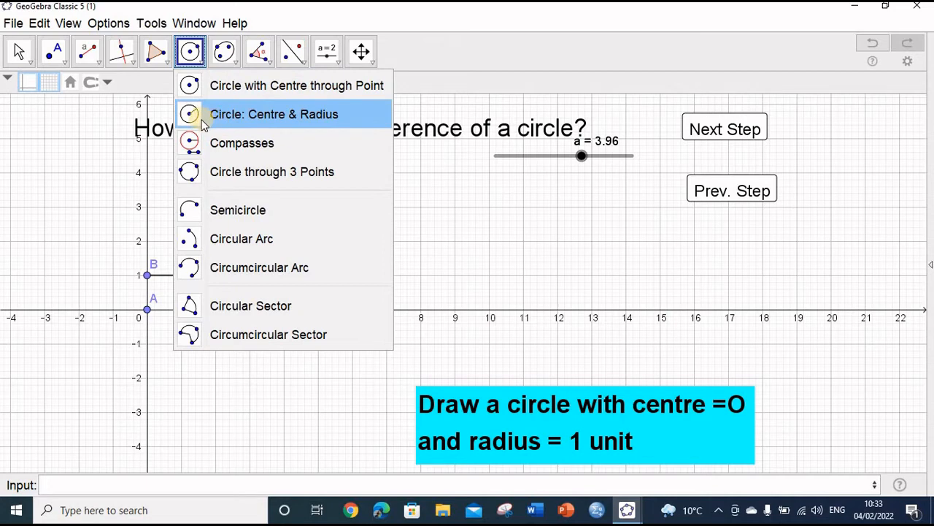
{"action": "left_click", "coordinate": [292, 116]}
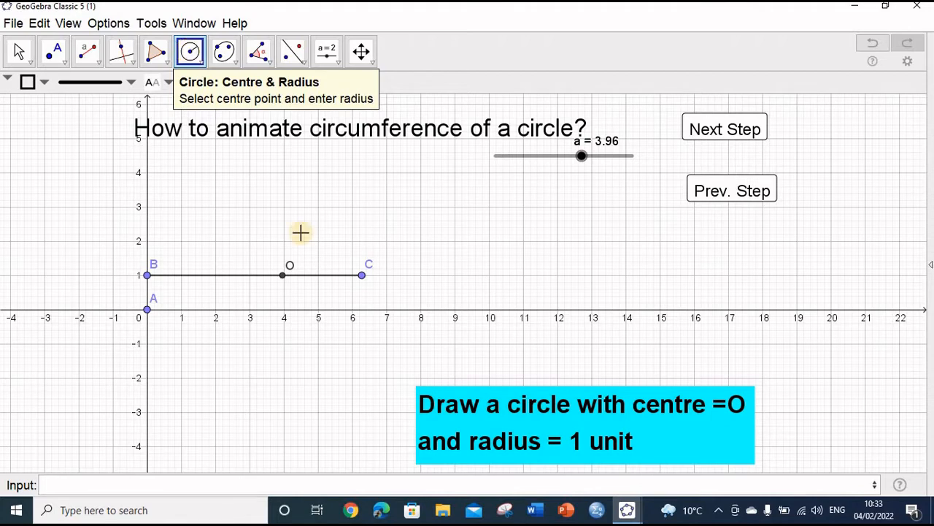
{"action": "left_click", "coordinate": [282, 274]}
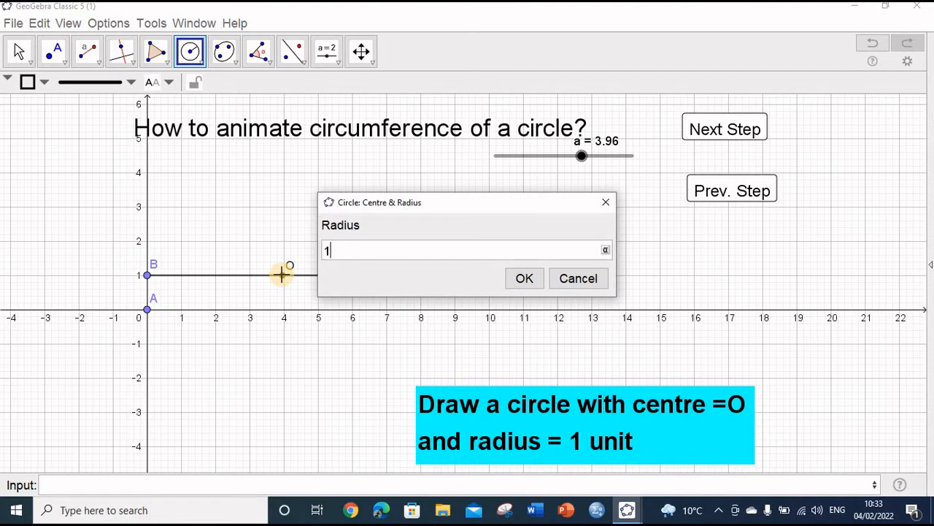
{"action": "left_click", "coordinate": [524, 281]}
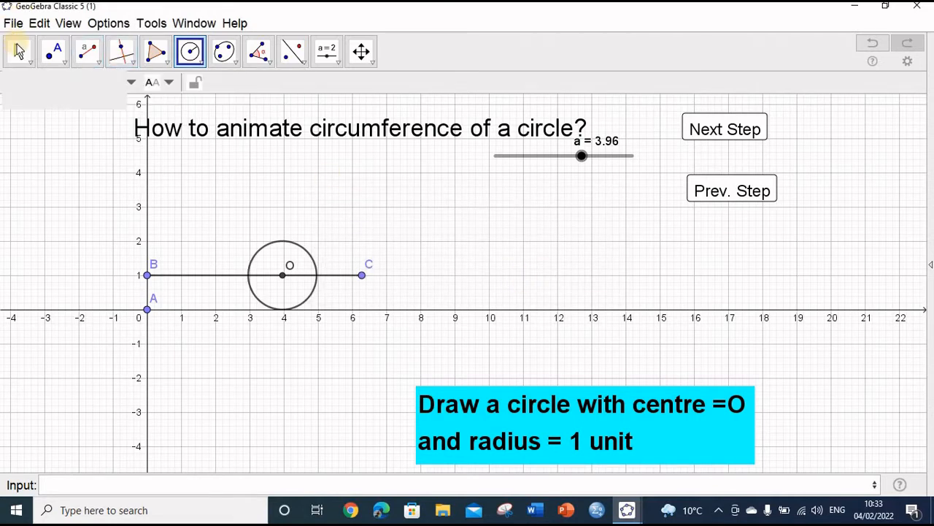
Step: Test the circle's movement along segment BC by moving slider a to about 2.49
{"action": "left_click", "coordinate": [18, 51]}
{"action": "left_click", "coordinate": [19, 55]}
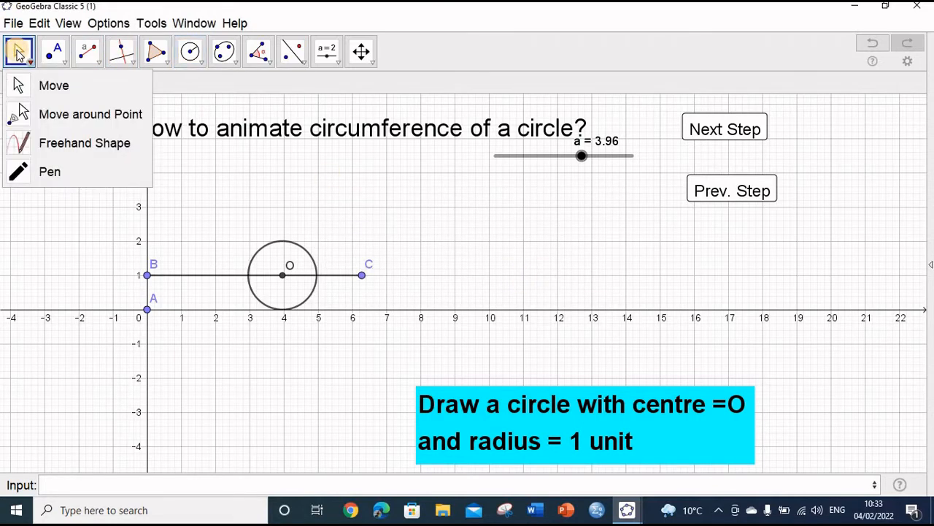
{"action": "left_click", "coordinate": [22, 55]}
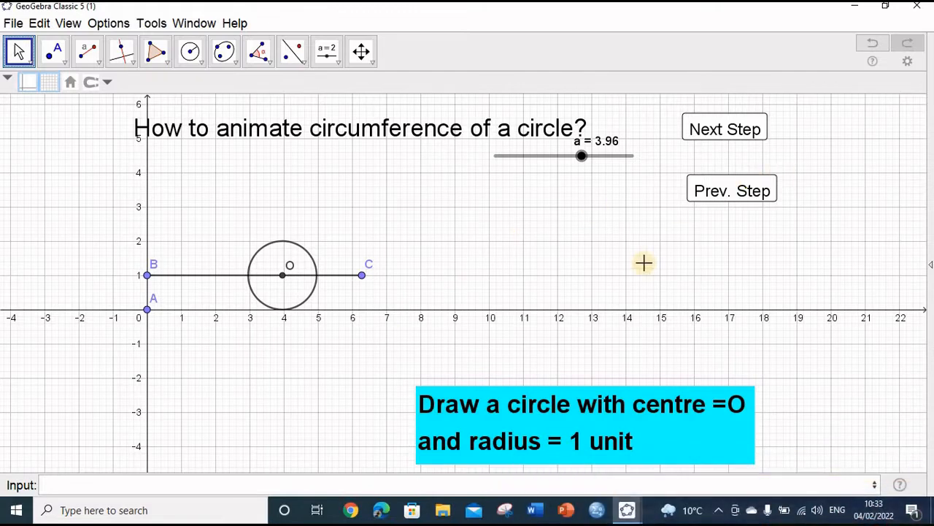
{"action": "left_click_drag", "start_coordinate": [583, 162], "coordinate": [551, 217]}
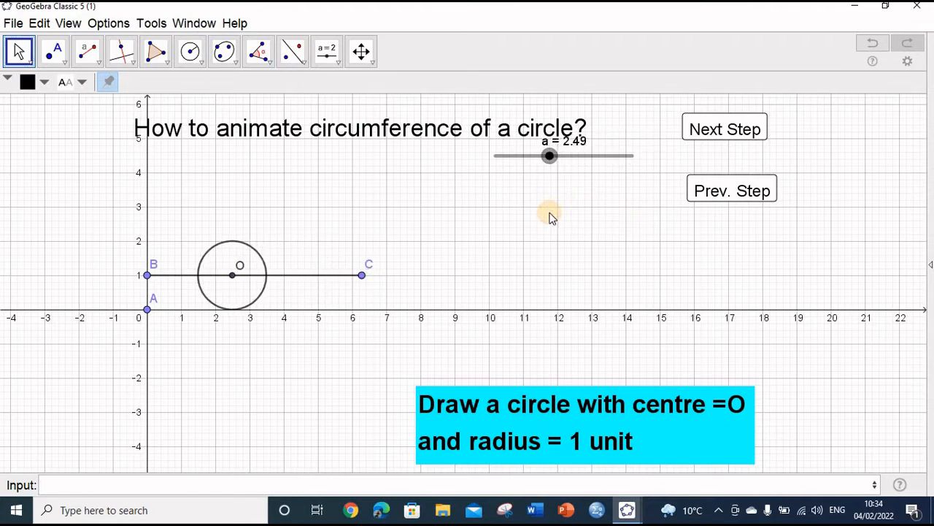
Step: Advance to the next instruction and attach a new point to the circle at about (1.6, 0.55)
{"action": "left_click", "coordinate": [711, 127]}
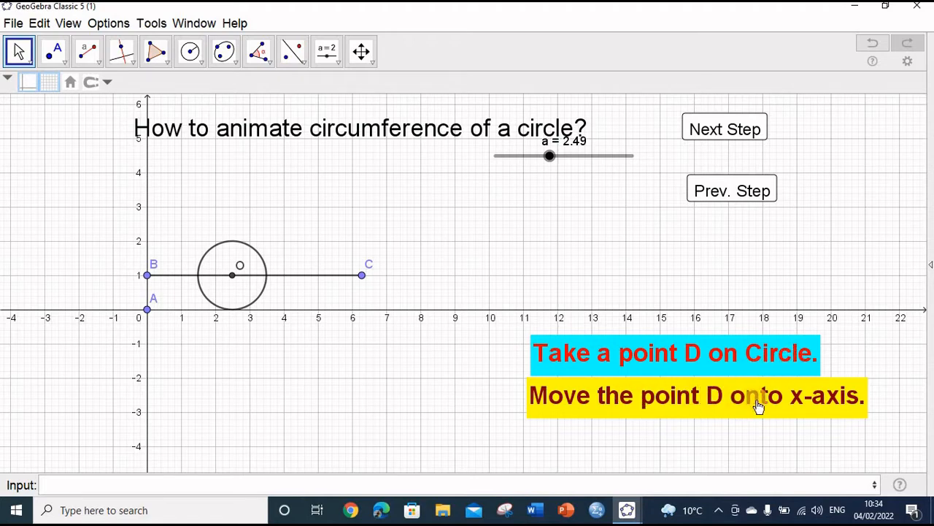
{"action": "left_click", "coordinate": [51, 58]}
{"action": "left_click", "coordinate": [52, 59]}
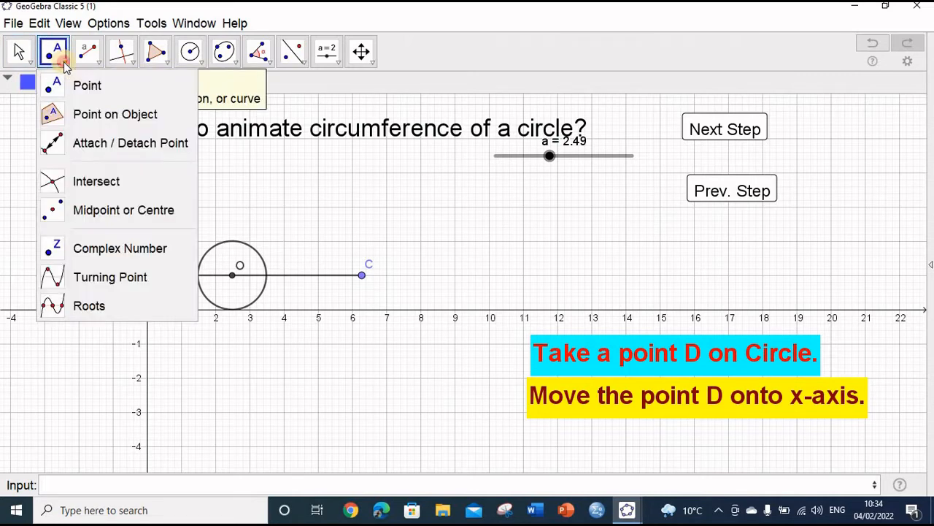
{"action": "left_click", "coordinate": [52, 120]}
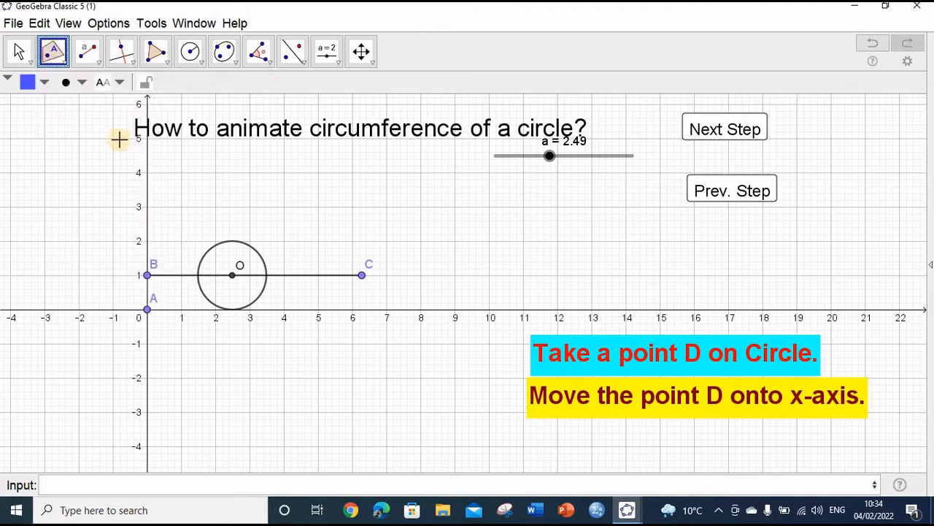
{"action": "left_click", "coordinate": [201, 290]}
{"action": "left_click", "coordinate": [18, 51]}
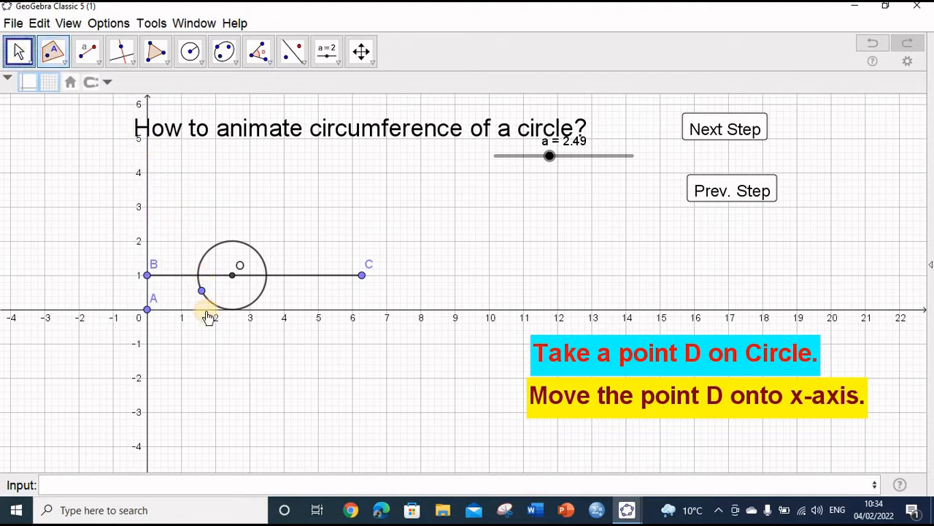
Step: Show the label of point D and move it along the circle onto the x-axis at about (2.5, 0)
{"action": "right_click", "coordinate": [199, 290]}
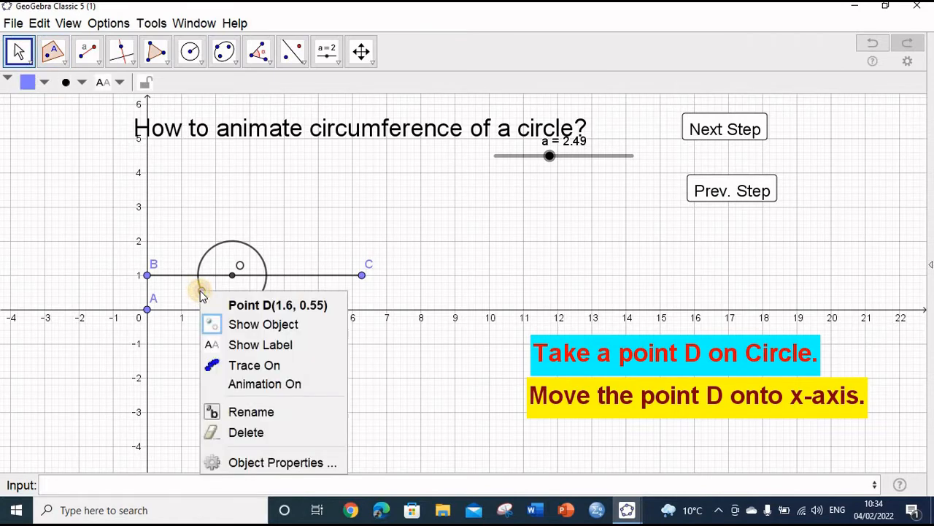
{"action": "left_click", "coordinate": [248, 346]}
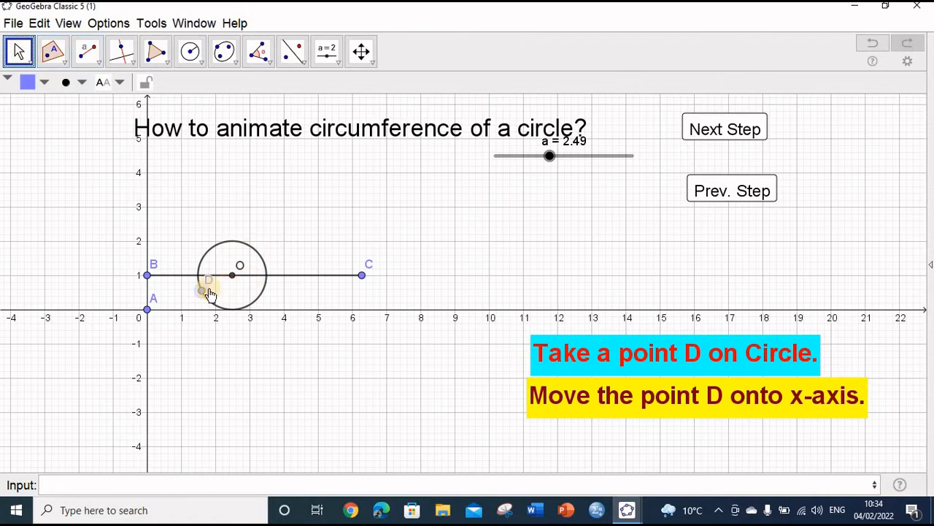
{"action": "left_click_drag", "start_coordinate": [203, 296], "coordinate": [234, 317]}
Step: Check the coordinates of point D in the Algebra view and close that view
{"action": "left_click", "coordinate": [68, 23]}
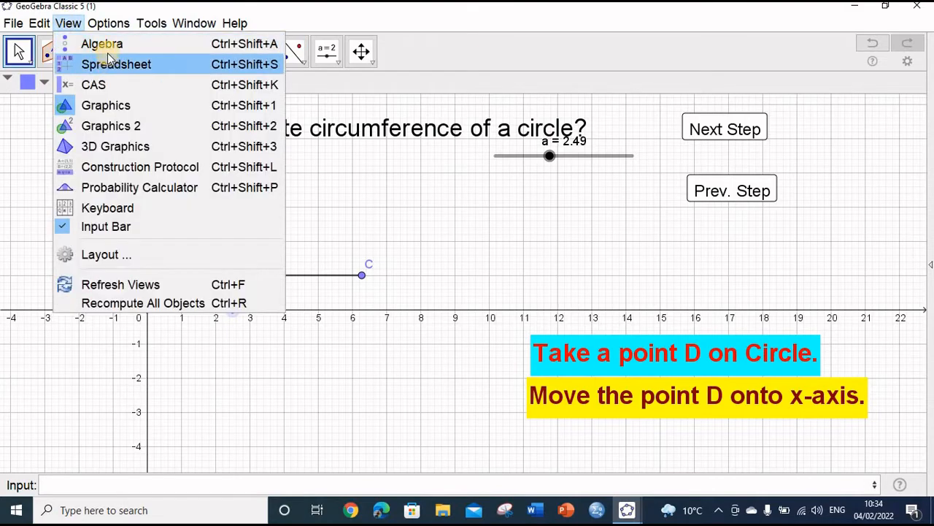
{"action": "left_click", "coordinate": [93, 44]}
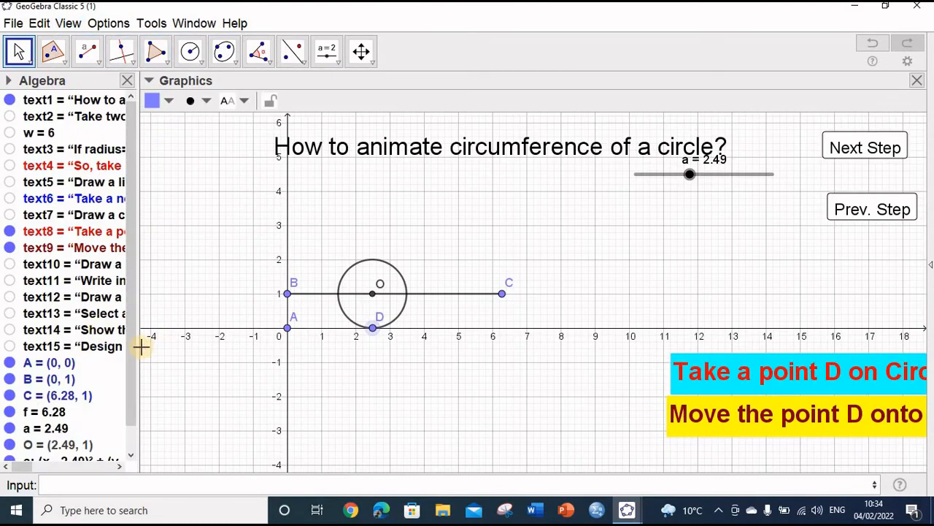
{"action": "scroll", "coordinate": [131, 367], "scroll_direction": "down", "scroll_amount": 1}
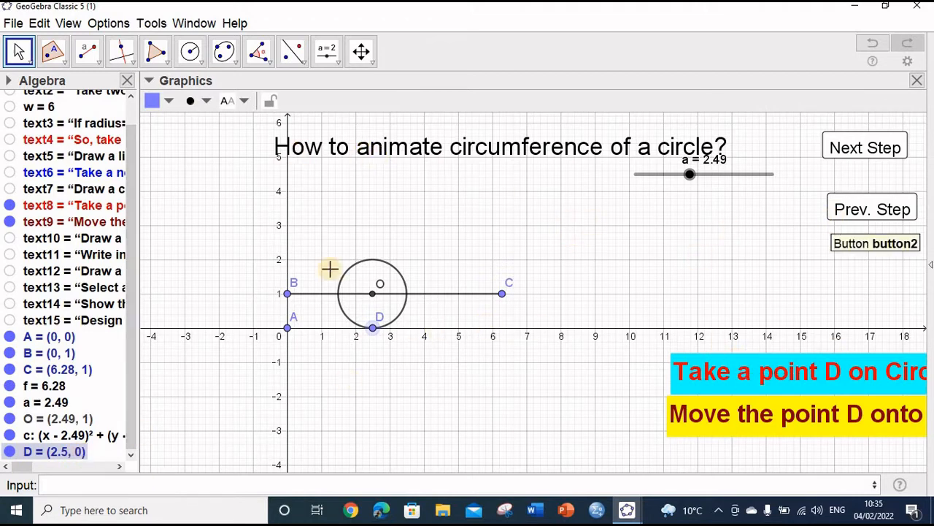
{"action": "left_click", "coordinate": [127, 81]}
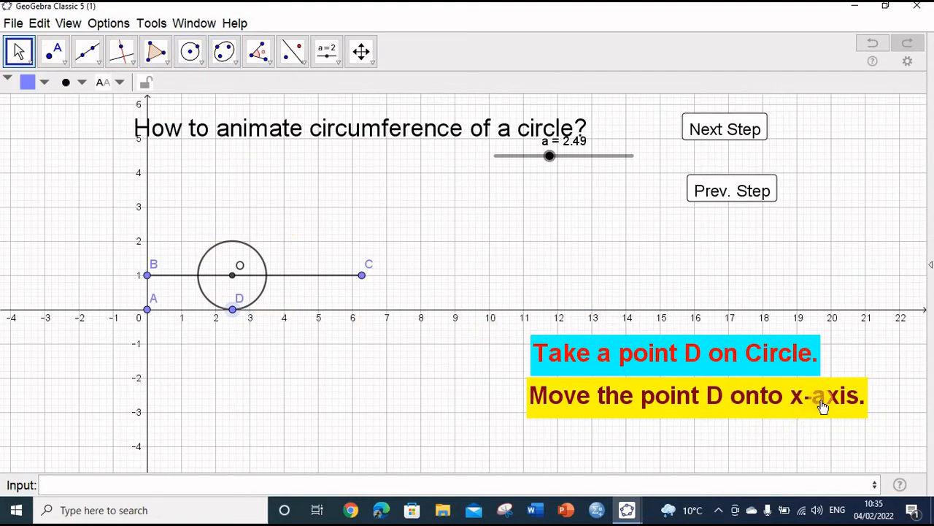
Step: Display the Algebra view again and reposition the two point D instruction texts so they fit fully in the graphics area
{"action": "left_click", "coordinate": [68, 22]}
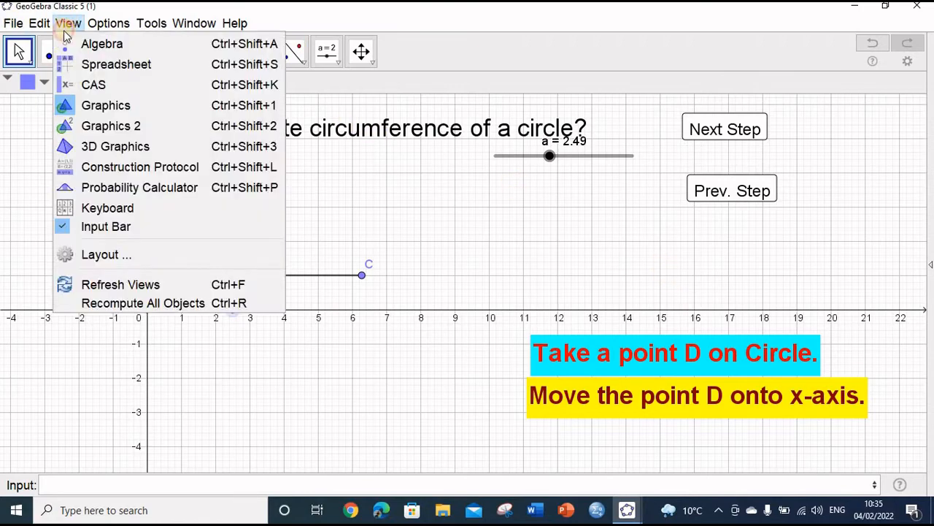
{"action": "left_click", "coordinate": [100, 45]}
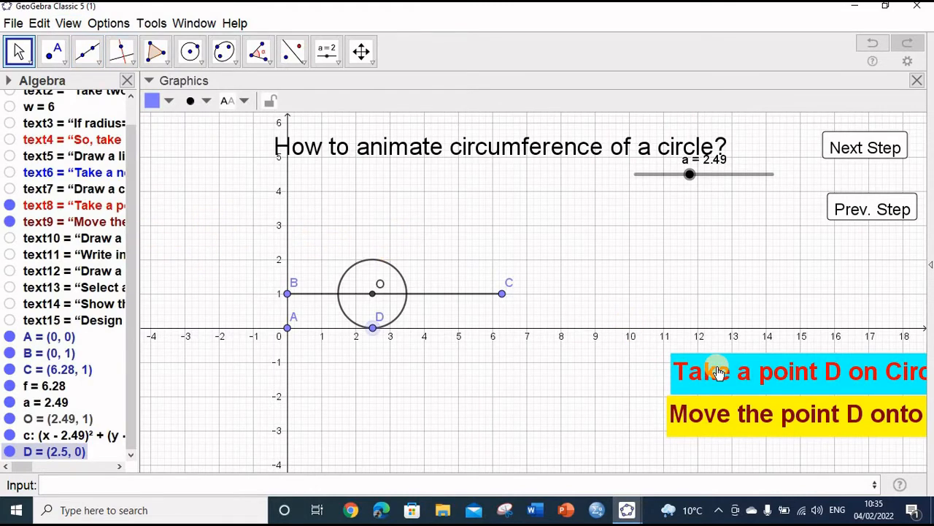
{"action": "left_click_drag", "start_coordinate": [681, 369], "coordinate": [629, 372]}
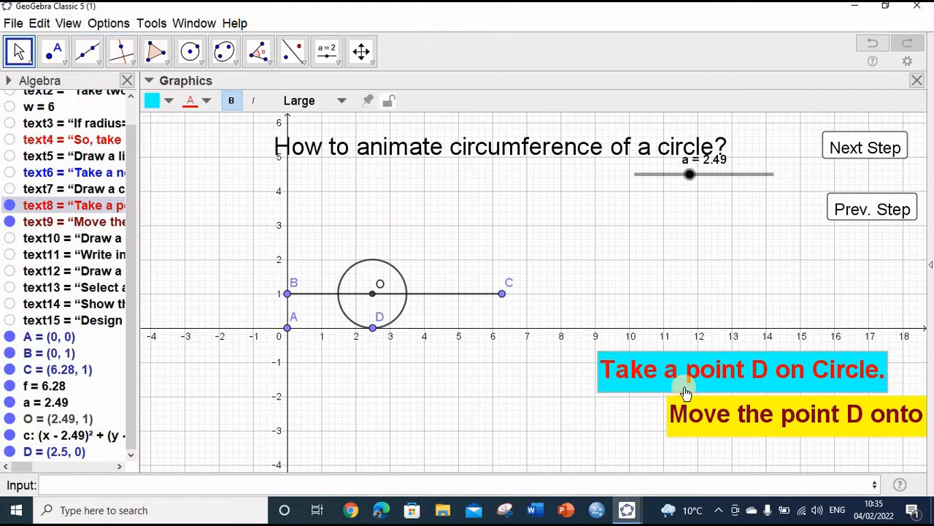
{"action": "left_click_drag", "start_coordinate": [684, 425], "coordinate": [653, 430]}
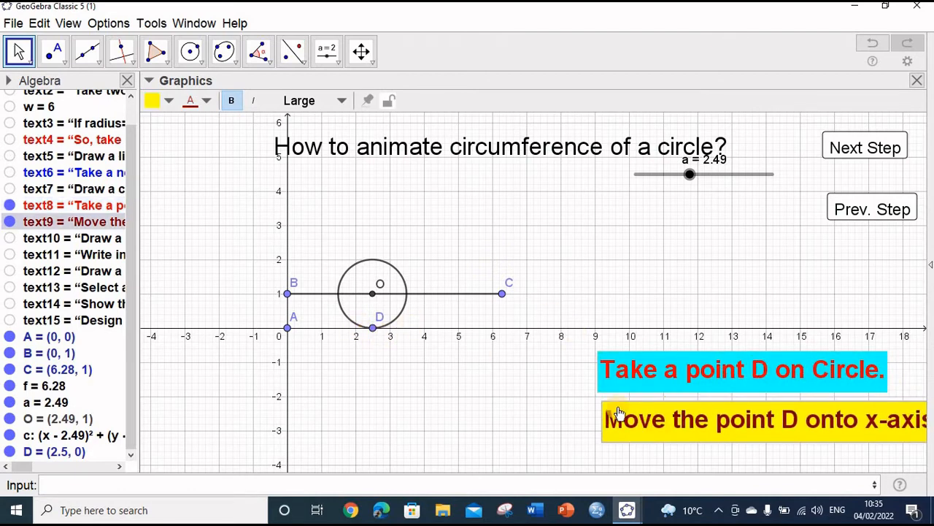
{"action": "left_click_drag", "start_coordinate": [831, 422], "coordinate": [811, 421]}
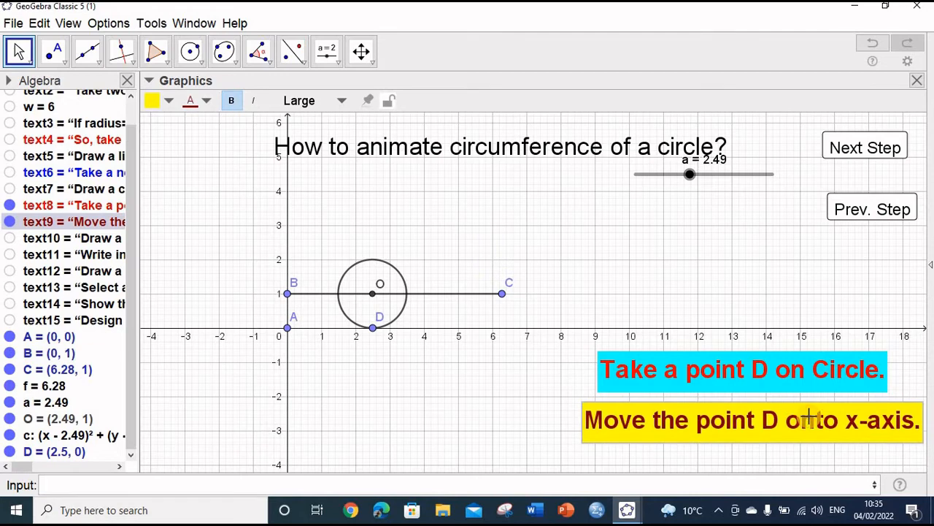
Step: Advance to the segment instruction and space the three instruction texts apart so they do not overlap
{"action": "left_click", "coordinate": [864, 150]}
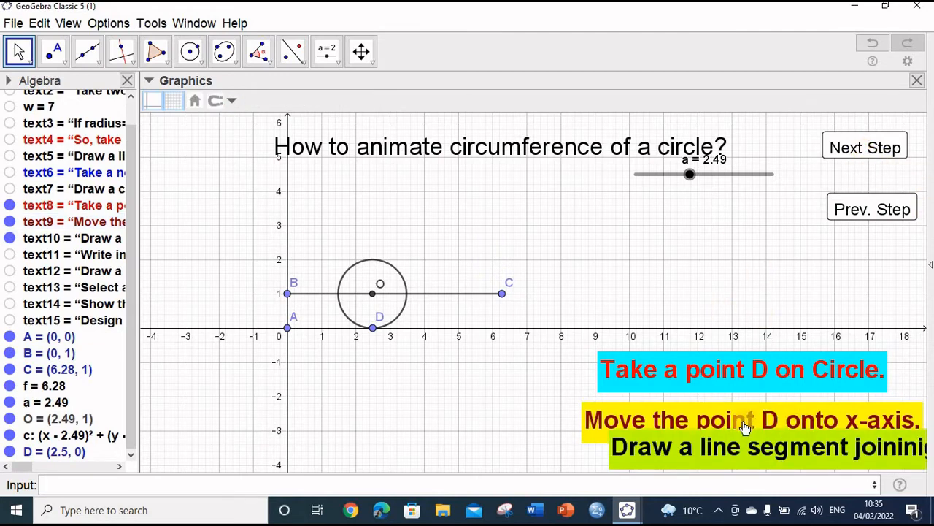
{"action": "left_click_drag", "start_coordinate": [746, 369], "coordinate": [746, 302]}
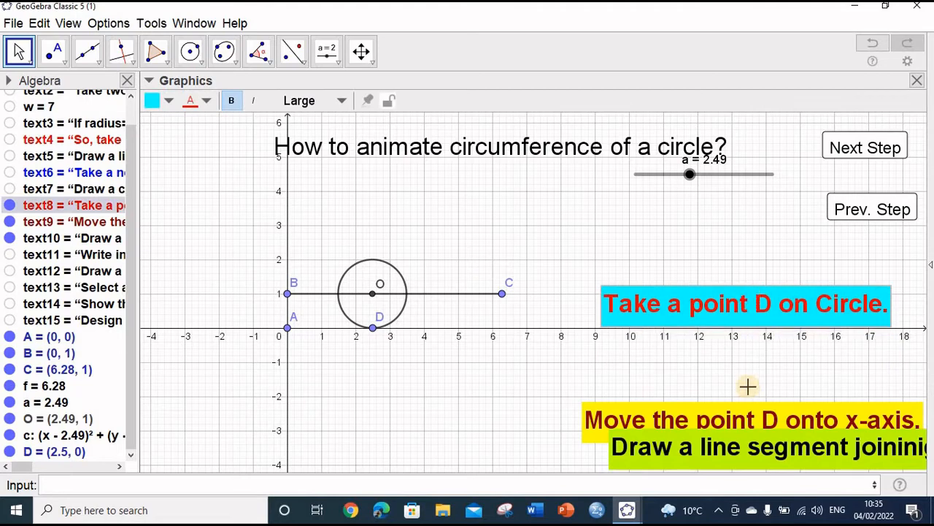
{"action": "left_click", "coordinate": [735, 419]}
{"action": "left_click_drag", "start_coordinate": [737, 383], "coordinate": [751, 390]}
{"action": "mouse_move", "coordinate": [739, 445]}
{"action": "left_mouse_down"}
{"action": "mouse_move", "coordinate": [703, 423]}
{"action": "mouse_move", "coordinate": [598, 421]}
{"action": "left_mouse_up"}
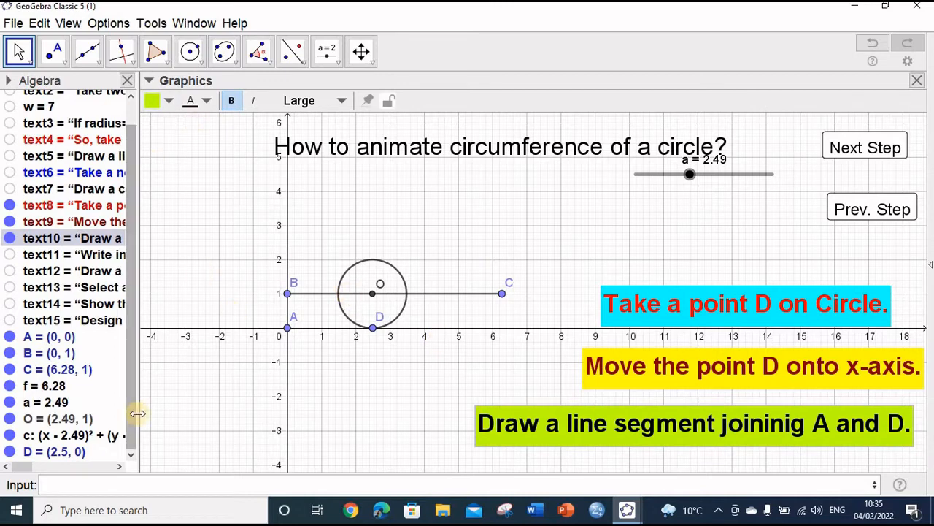
Step: Draw a line segment joining points A and D along the x-axis
{"action": "left_click", "coordinate": [94, 63]}
{"action": "left_click", "coordinate": [89, 116]}
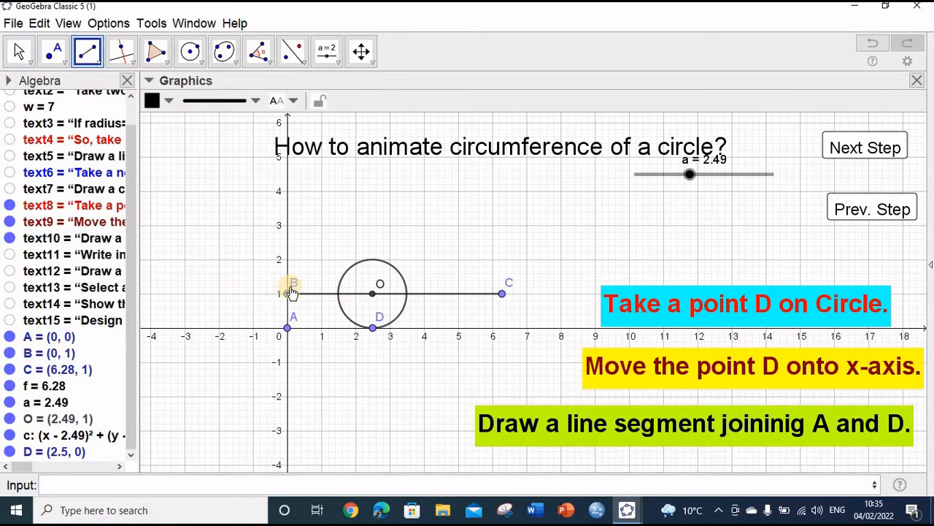
{"action": "left_click", "coordinate": [286, 327]}
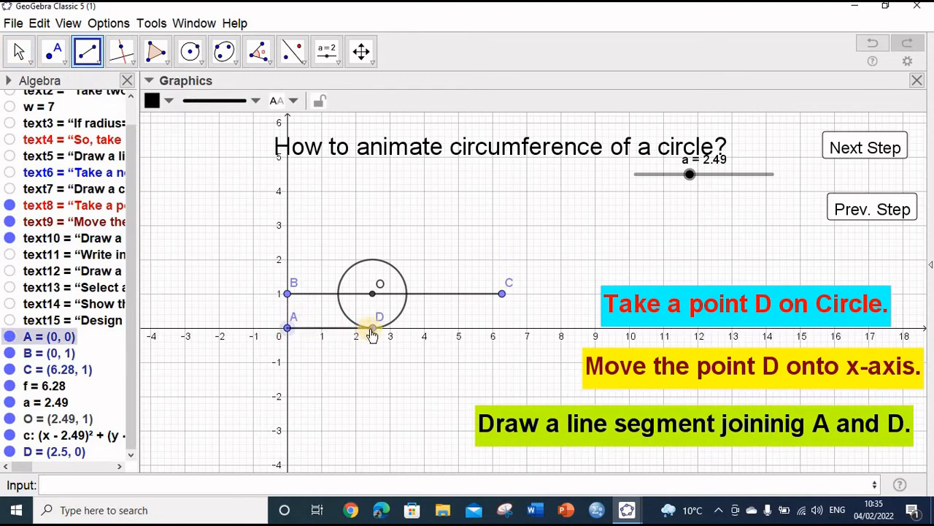
{"action": "left_click", "coordinate": [372, 328]}
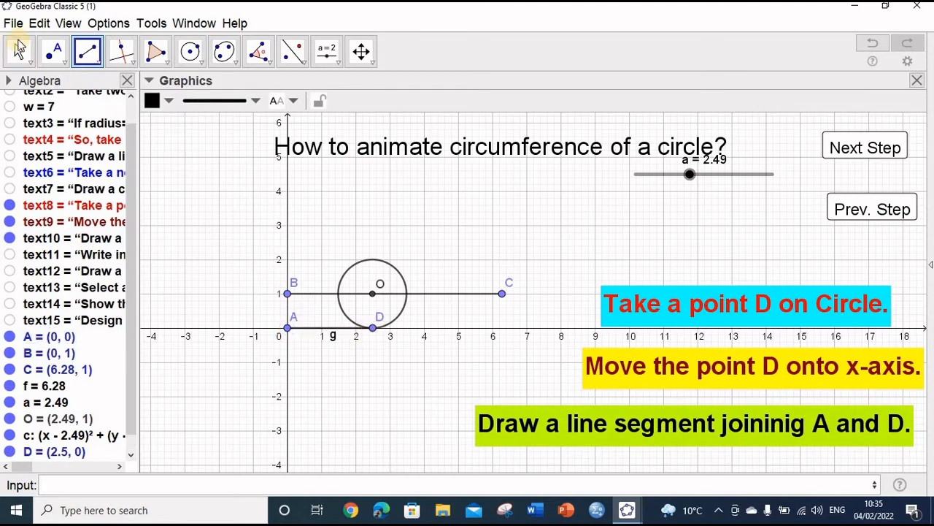
{"action": "left_click", "coordinate": [19, 52]}
{"action": "left_click", "coordinate": [18, 53]}
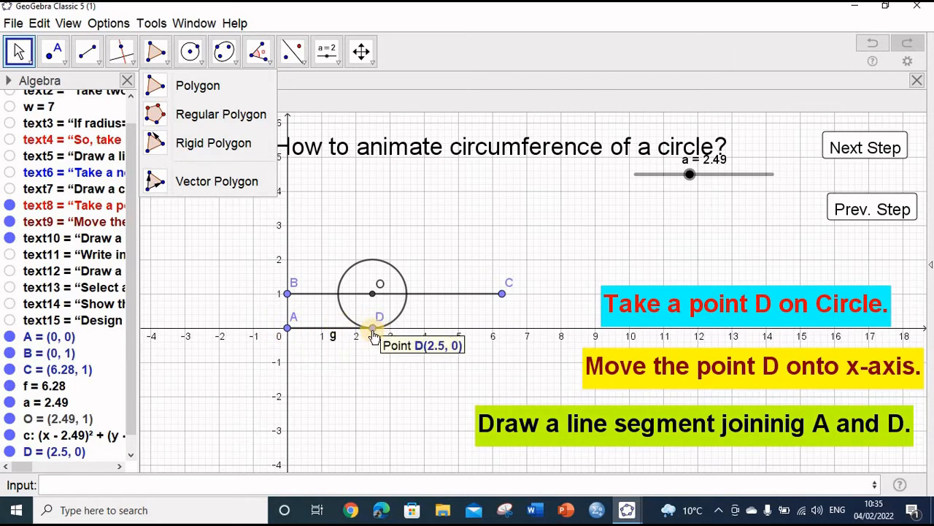
Step: Bring the next instruction text fully into view and create the rotated point with Rotate(D,-a,O)
{"action": "left_click", "coordinate": [856, 147]}
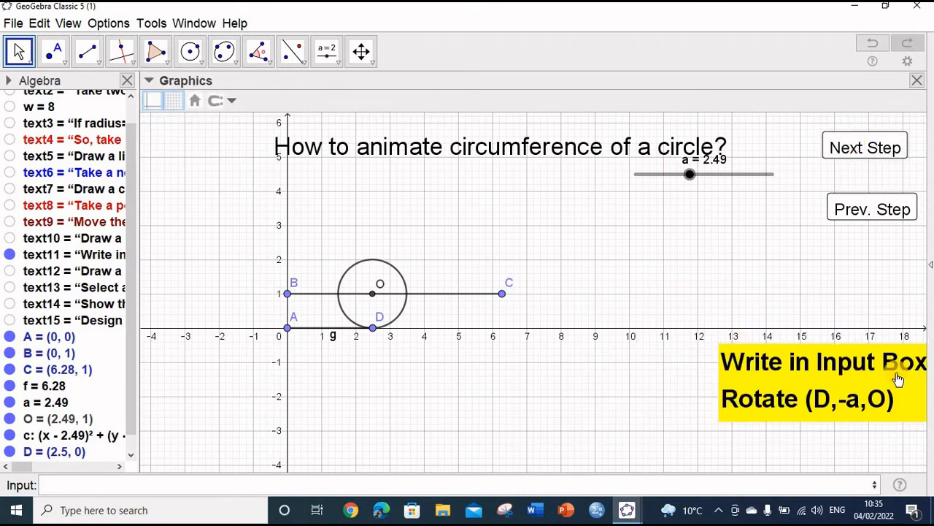
{"action": "left_click_drag", "start_coordinate": [810, 380], "coordinate": [712, 374]}
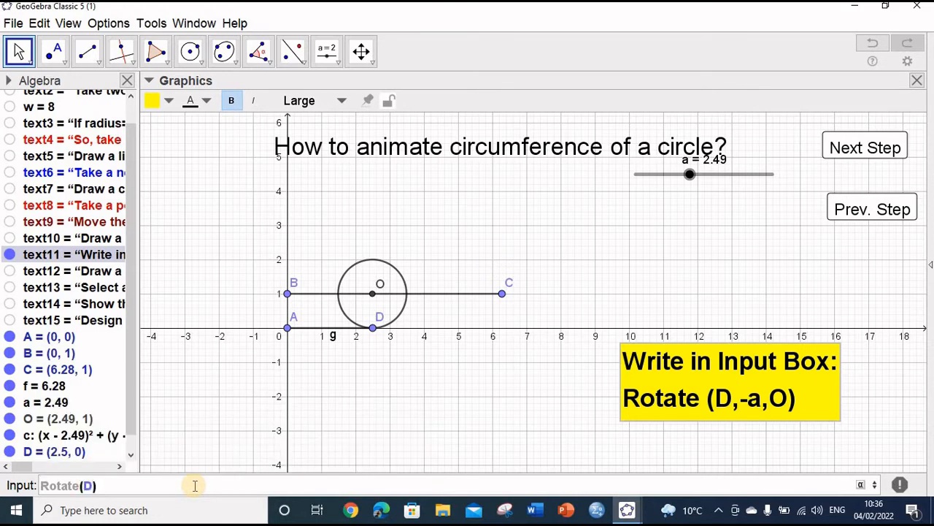
{"action": "type", "text": "D,-a,O"}
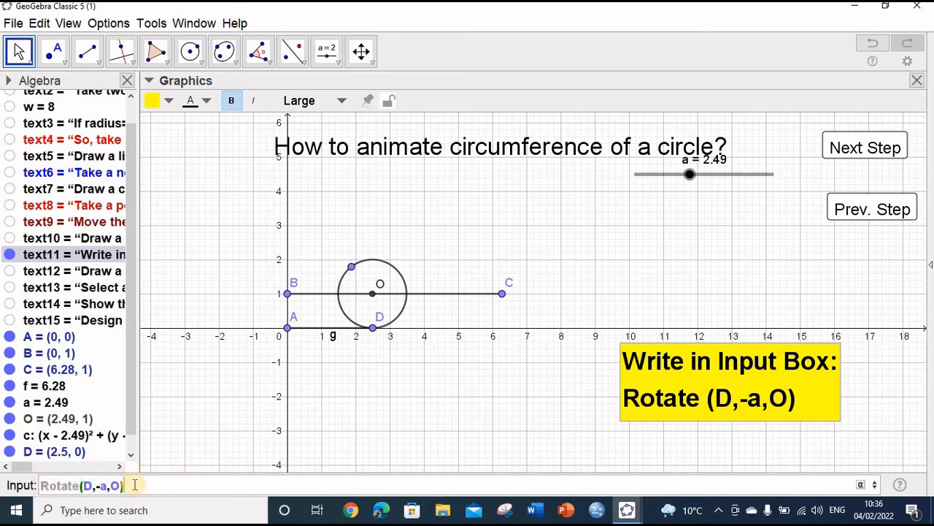
{"action": "key", "text": "Return"}
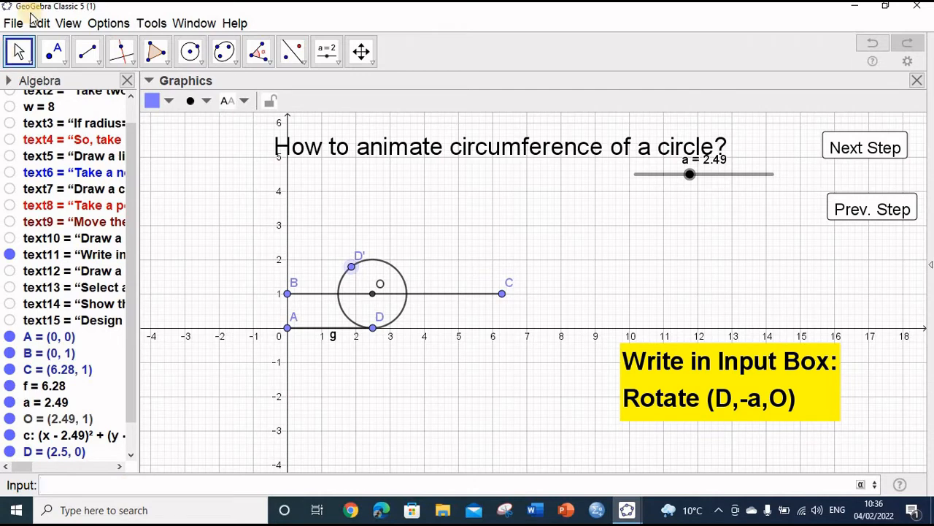
{"action": "left_click", "coordinate": [16, 51]}
{"action": "left_click", "coordinate": [351, 268]}
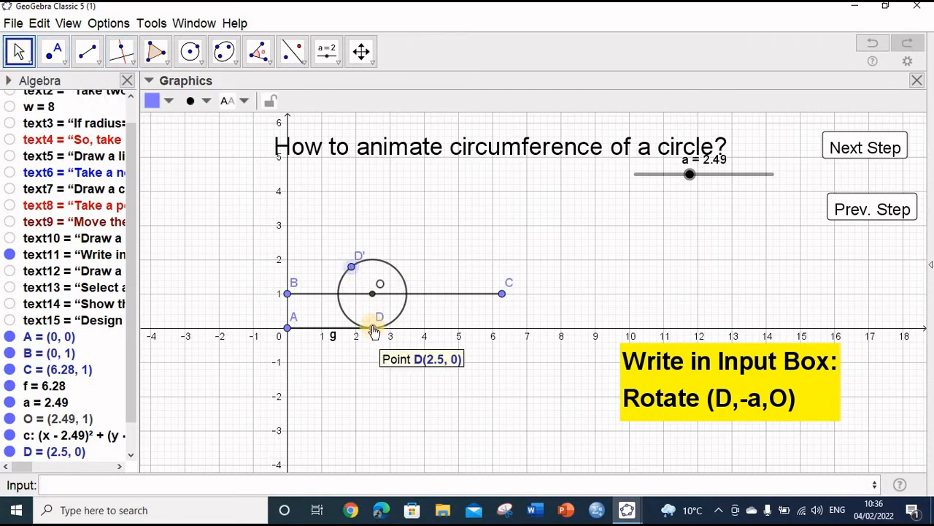
Step: Set slider a to 3.9 to roll the circle along the x-axis and rotate point D'
{"action": "left_click", "coordinate": [372, 325]}
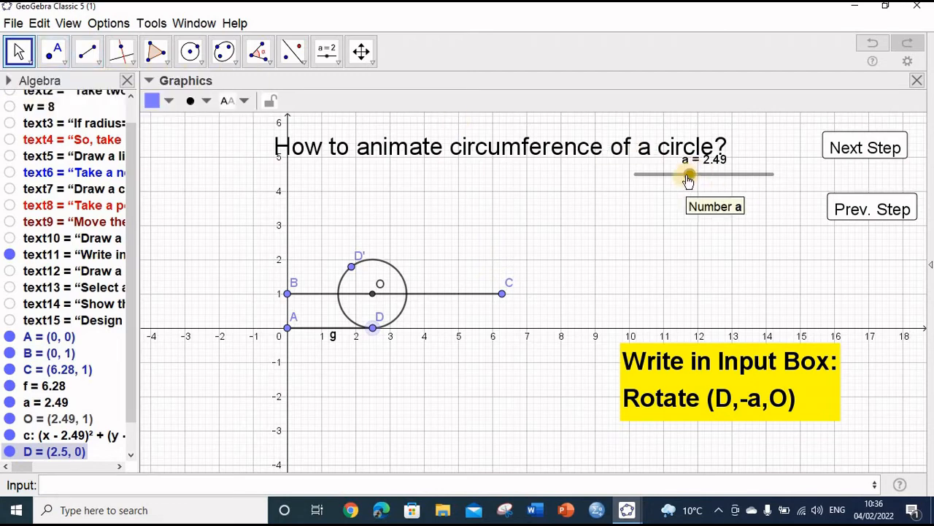
{"action": "left_click_drag", "start_coordinate": [688, 179], "coordinate": [722, 214]}
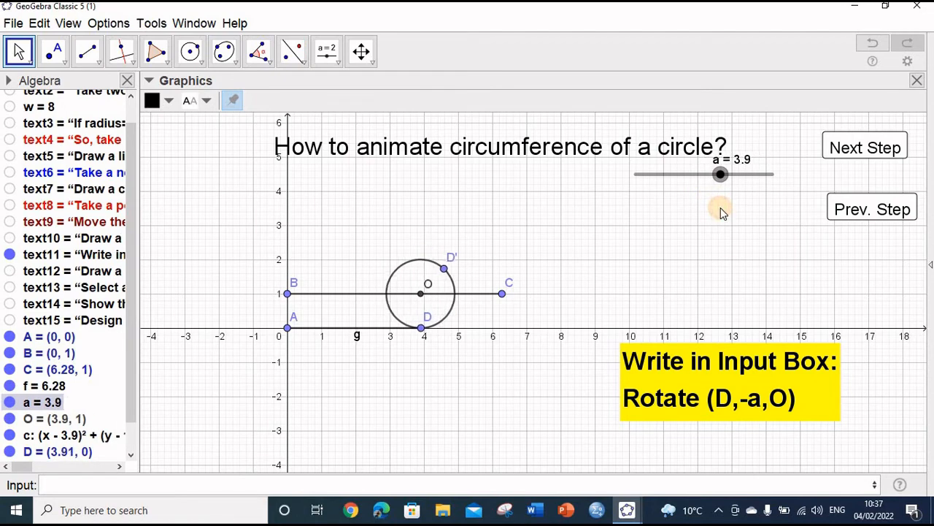
Step: Advance to the circular arc instructions and move the two texts apart so both fit fully in the graphics area
{"action": "left_click", "coordinate": [846, 152]}
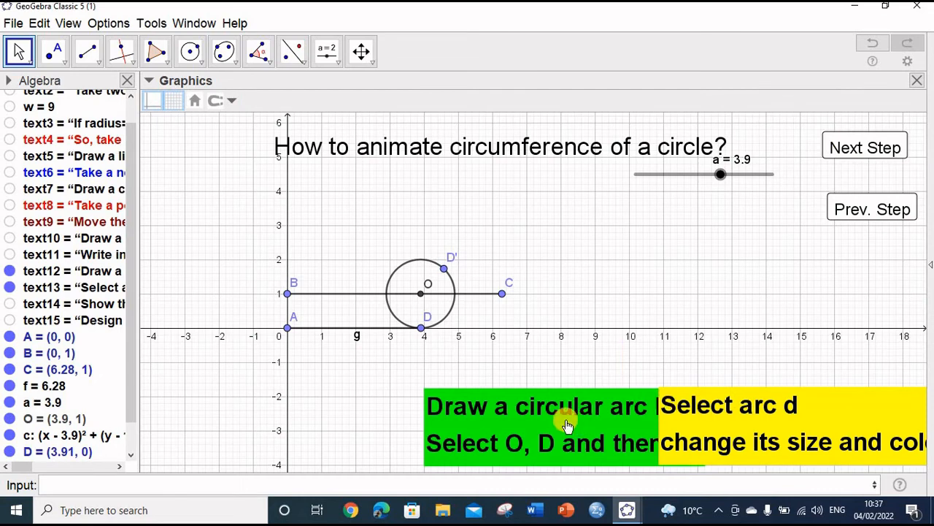
{"action": "left_click_drag", "start_coordinate": [564, 424], "coordinate": [455, 399]}
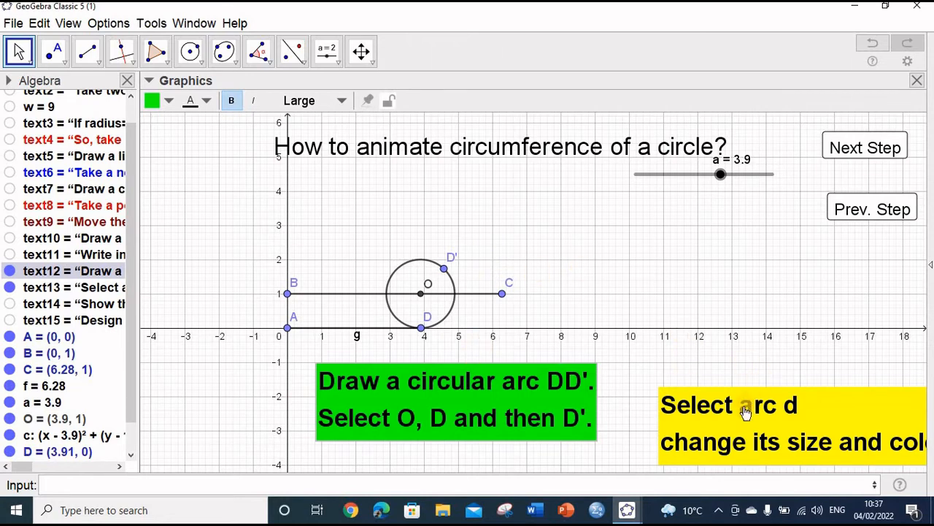
{"action": "left_click_drag", "start_coordinate": [740, 416], "coordinate": [701, 385]}
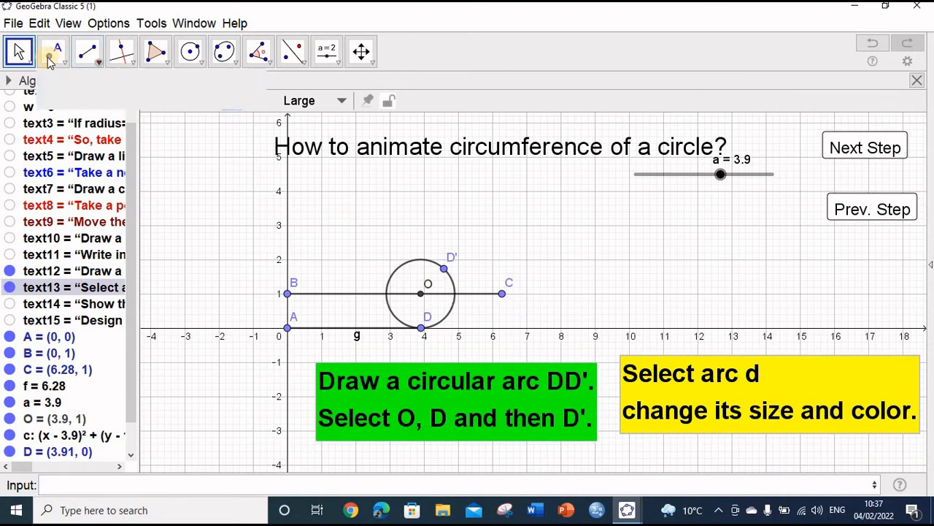
Step: Draw a circular arc centred at O from point D to point D'
{"action": "left_click", "coordinate": [204, 67]}
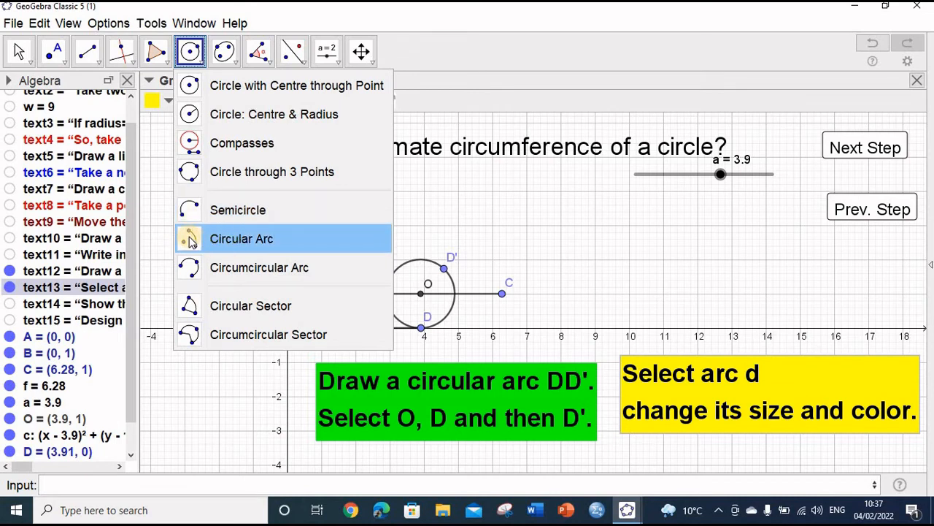
{"action": "left_click", "coordinate": [248, 246]}
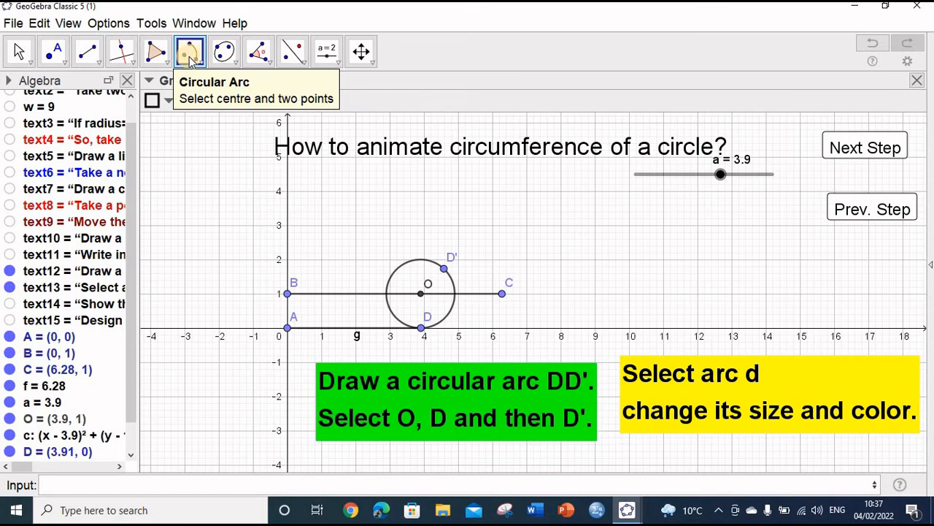
{"action": "left_click", "coordinate": [420, 293]}
{"action": "left_click", "coordinate": [421, 328]}
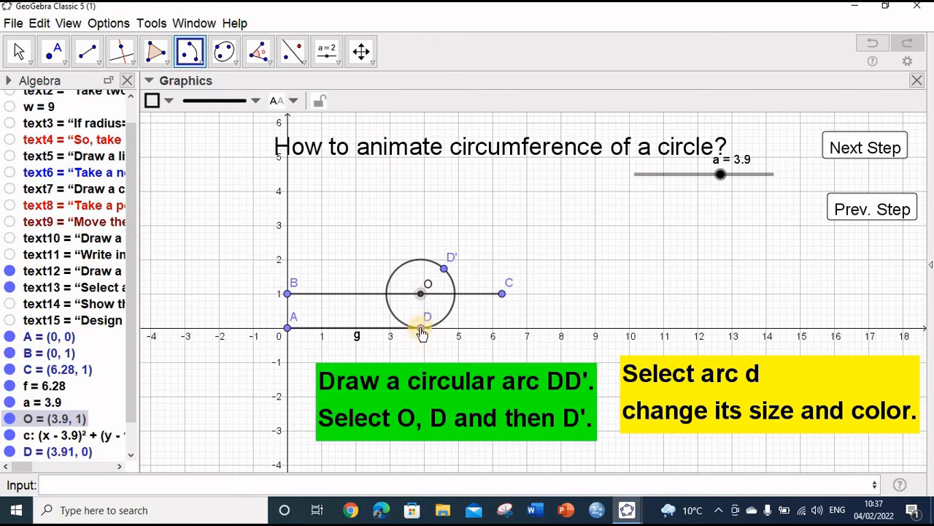
{"action": "left_click", "coordinate": [445, 269]}
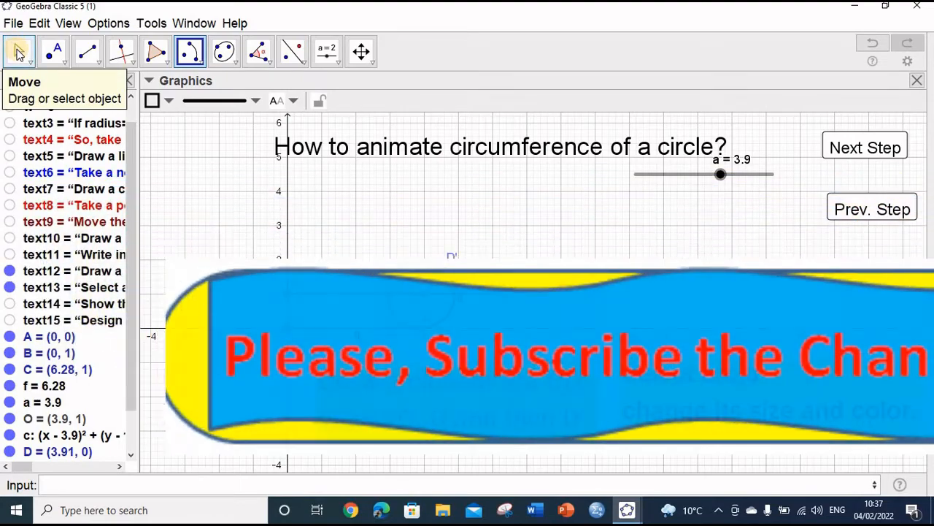
{"action": "left_click", "coordinate": [18, 53]}
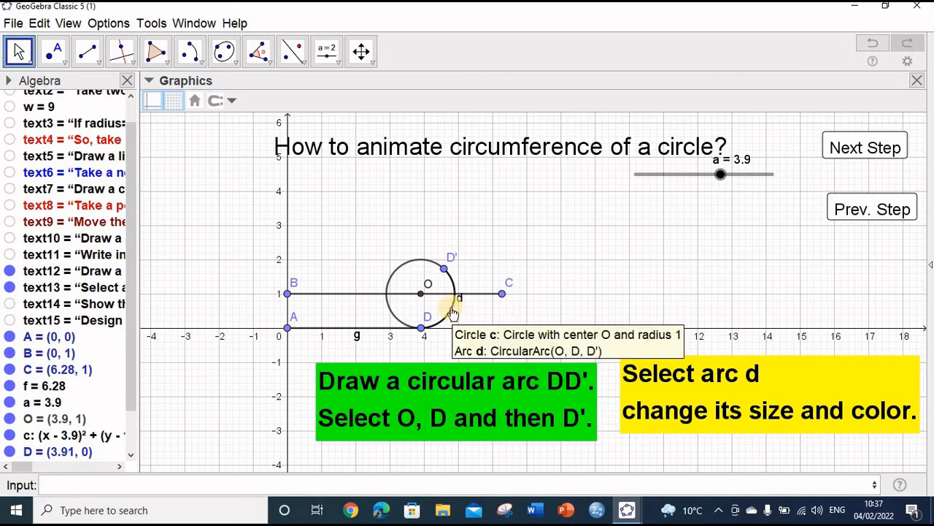
Step: Give arc d the maximum line thickness and colour it magenta
{"action": "left_click", "coordinate": [451, 312]}
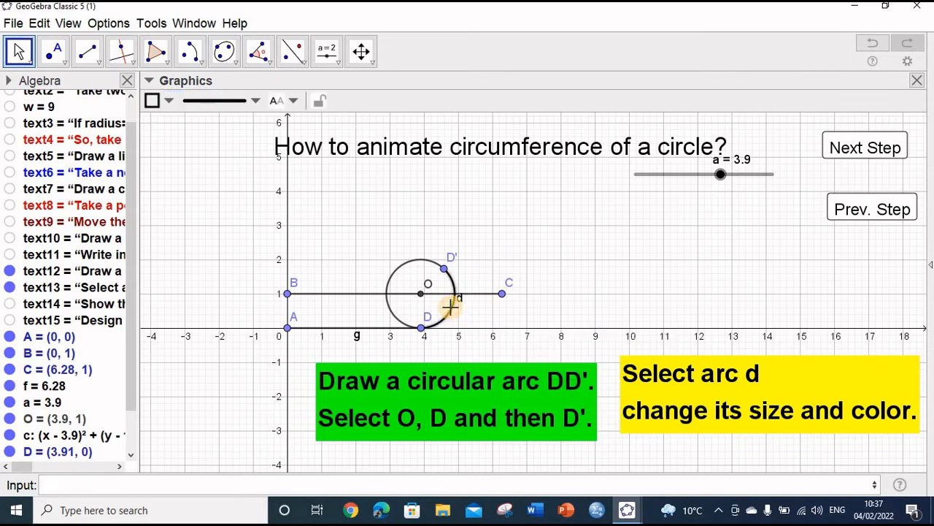
{"action": "left_click", "coordinate": [254, 100]}
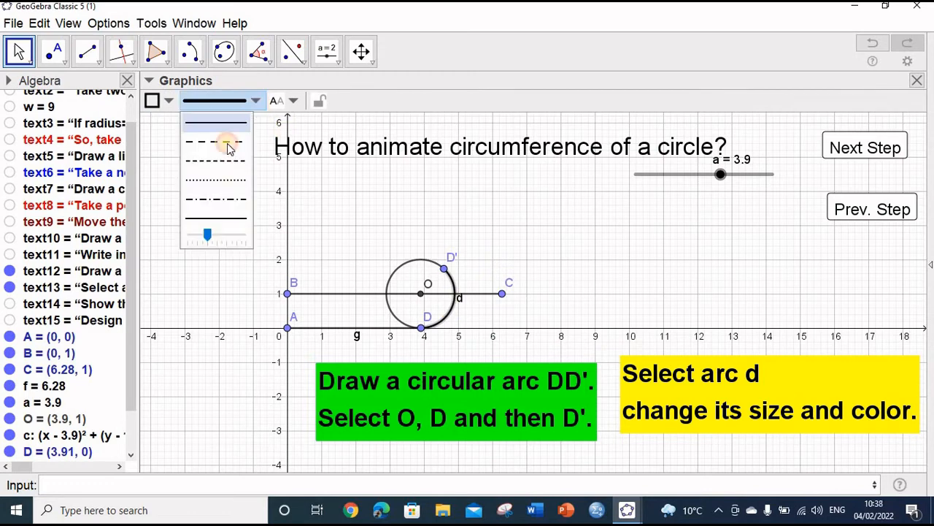
{"action": "left_click_drag", "start_coordinate": [208, 233], "coordinate": [265, 249]}
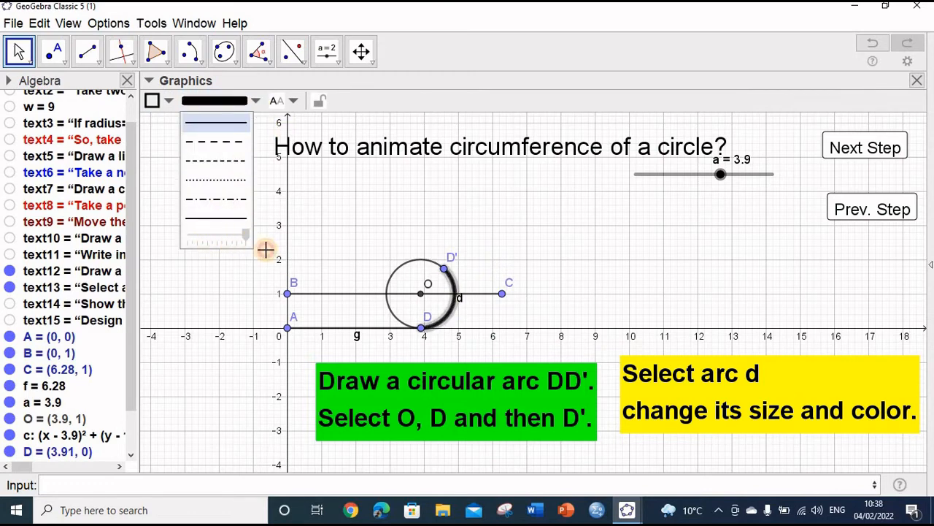
{"action": "left_click", "coordinate": [170, 102]}
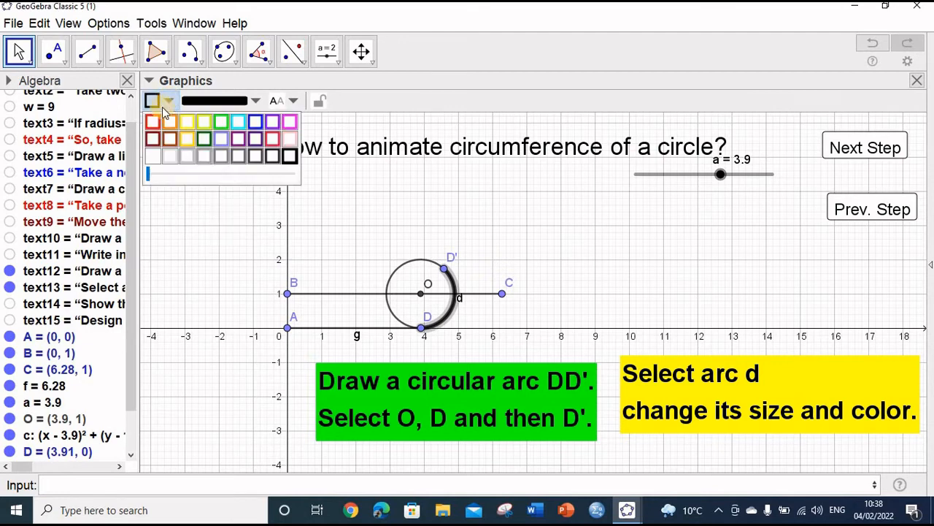
{"action": "left_click", "coordinate": [289, 122]}
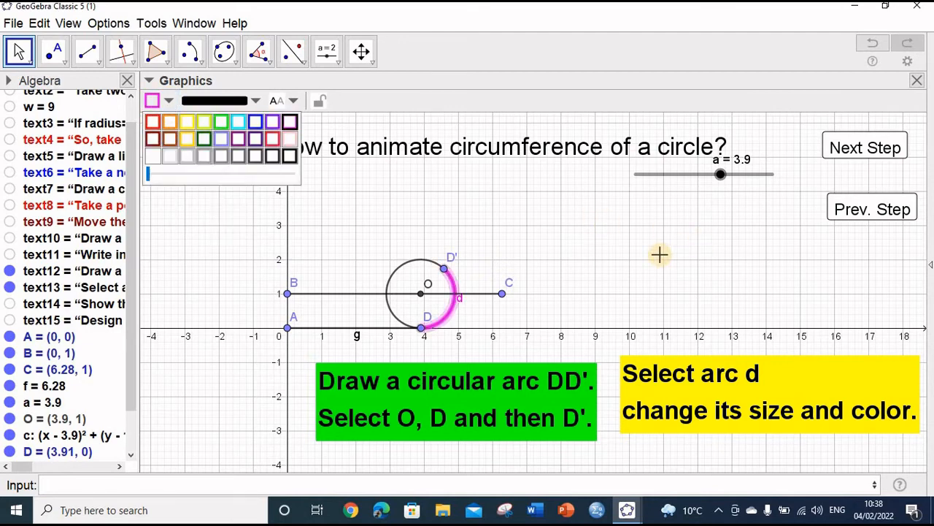
{"action": "left_click", "coordinate": [574, 241]}
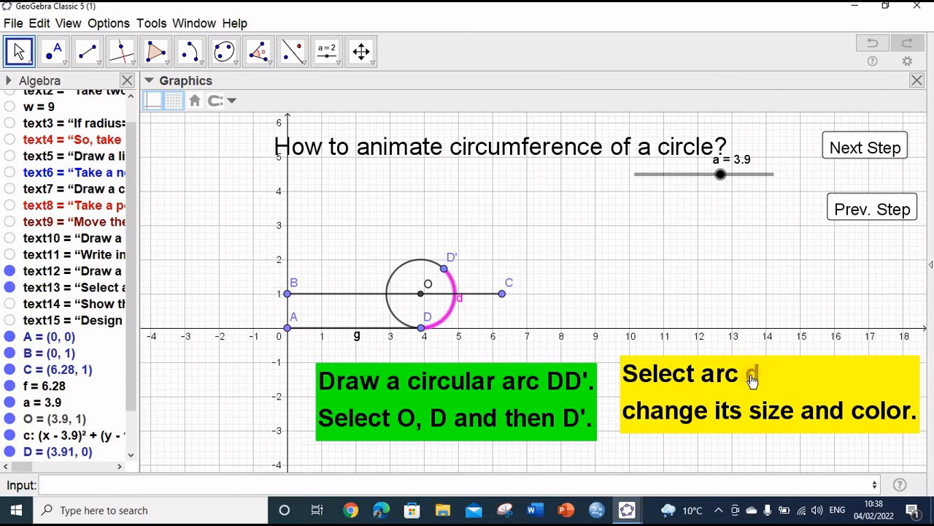
Step: Advance to the perimeter length instruction and move its text fully into the graphics area
{"action": "left_click", "coordinate": [867, 149]}
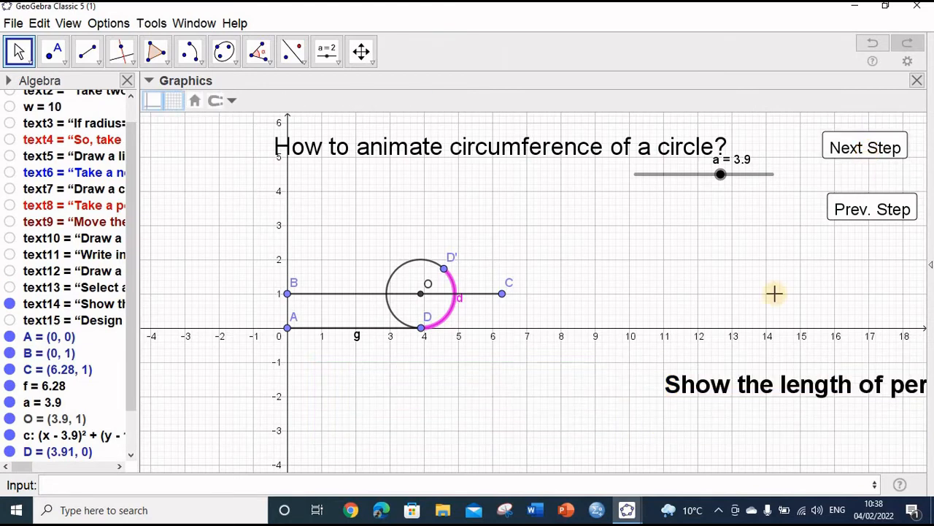
{"action": "left_click_drag", "start_coordinate": [744, 394], "coordinate": [619, 407]}
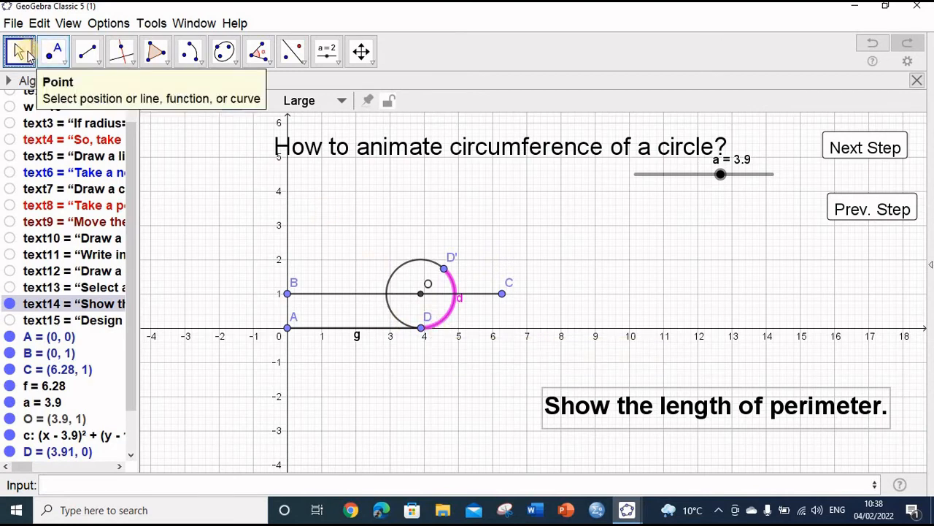
Step: Give segment AD the maximum line thickness and colour it dark red
{"action": "left_click", "coordinate": [336, 328]}
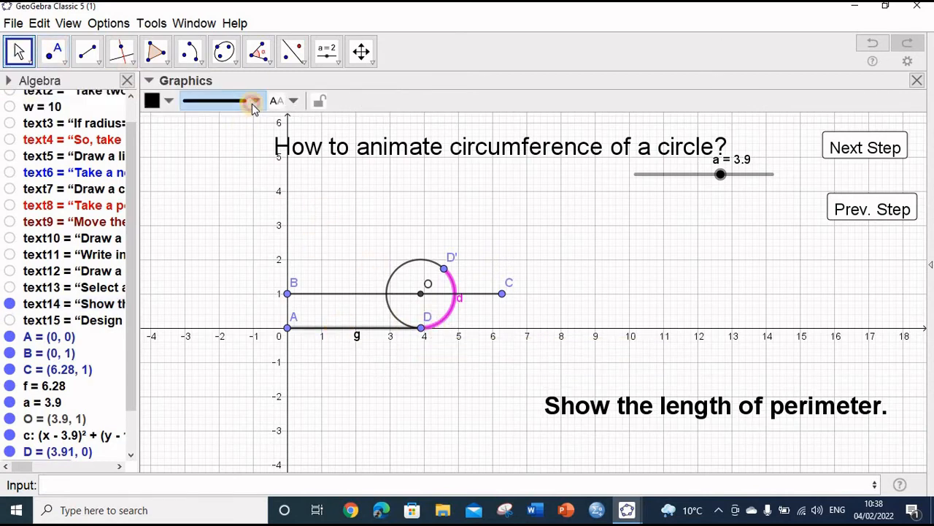
{"action": "left_click", "coordinate": [253, 101]}
{"action": "left_click_drag", "start_coordinate": [210, 235], "coordinate": [252, 234]}
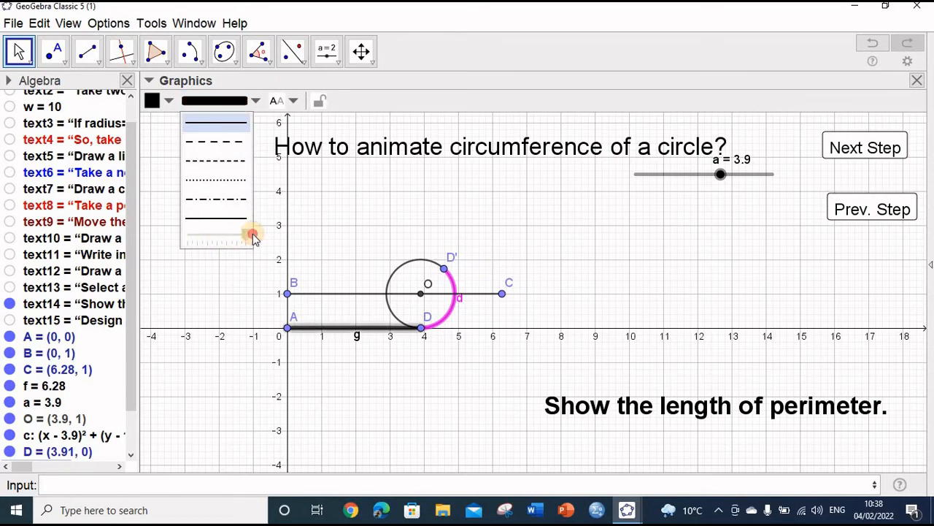
{"action": "left_click", "coordinate": [152, 100]}
{"action": "left_click", "coordinate": [152, 143]}
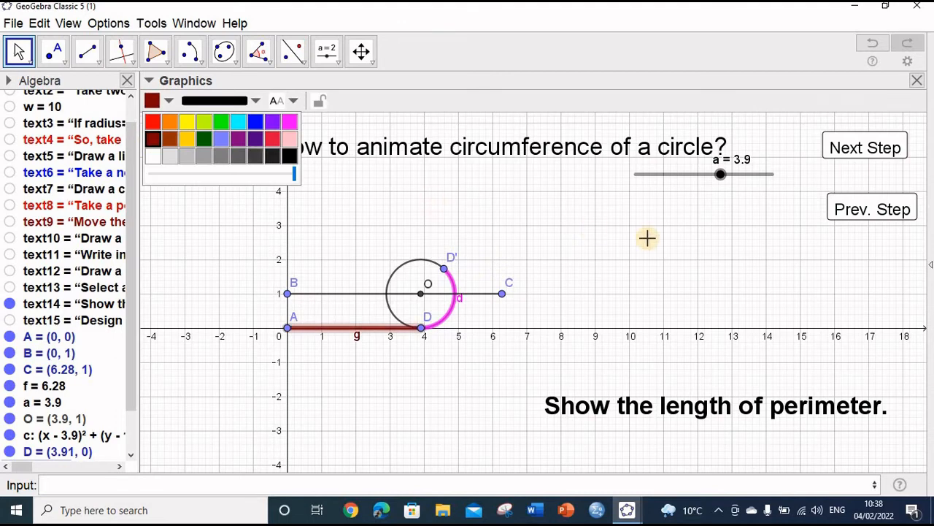
{"action": "left_click", "coordinate": [625, 248]}
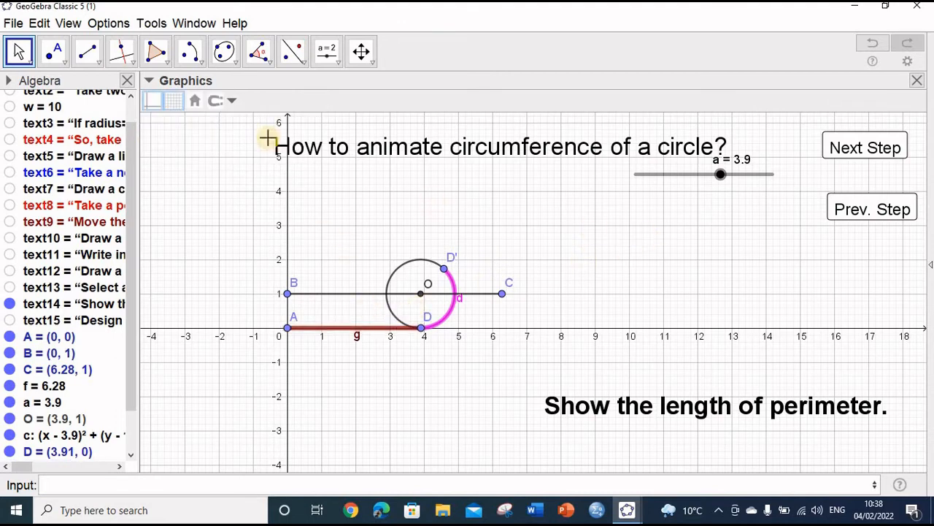
Step: Display the length of segment AD with the Distance or Length tool, leaving only the value as its label
{"action": "left_click", "coordinate": [268, 64]}
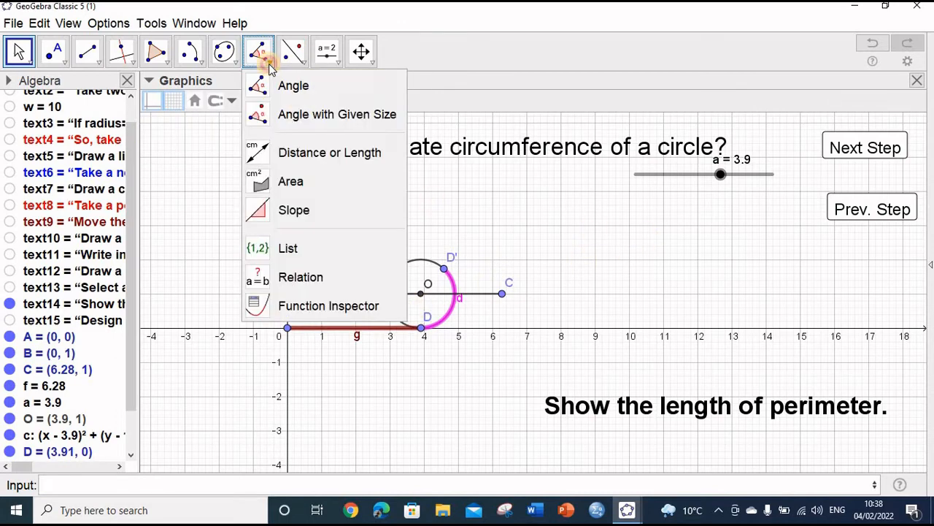
{"action": "left_click", "coordinate": [314, 156]}
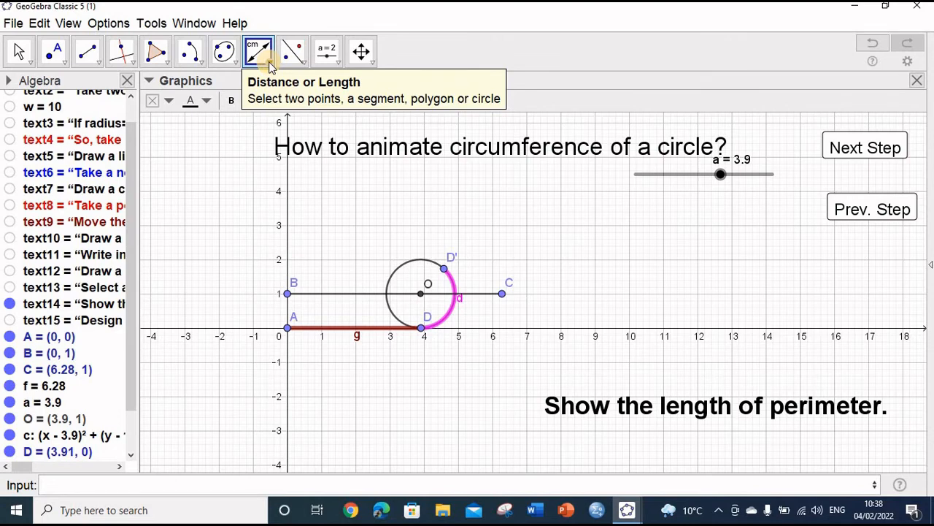
{"action": "left_click", "coordinate": [343, 333]}
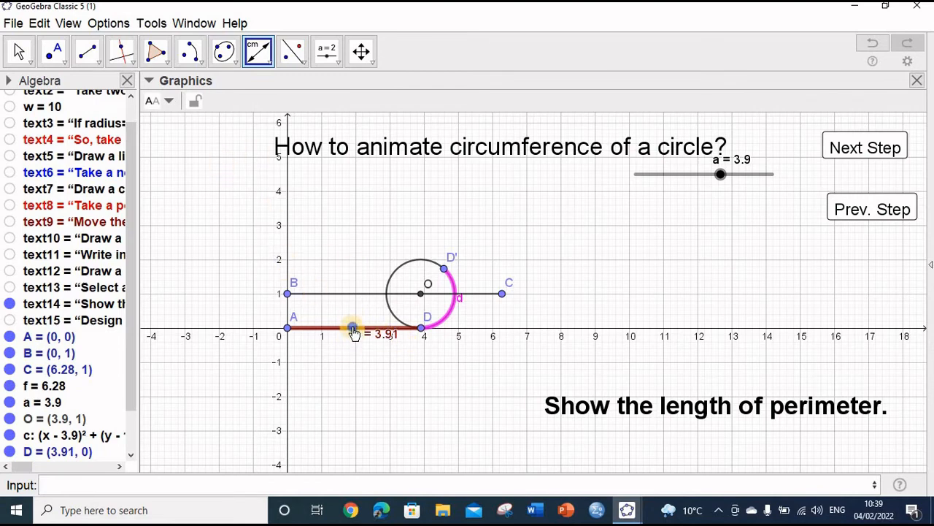
{"action": "right_click", "coordinate": [354, 332]}
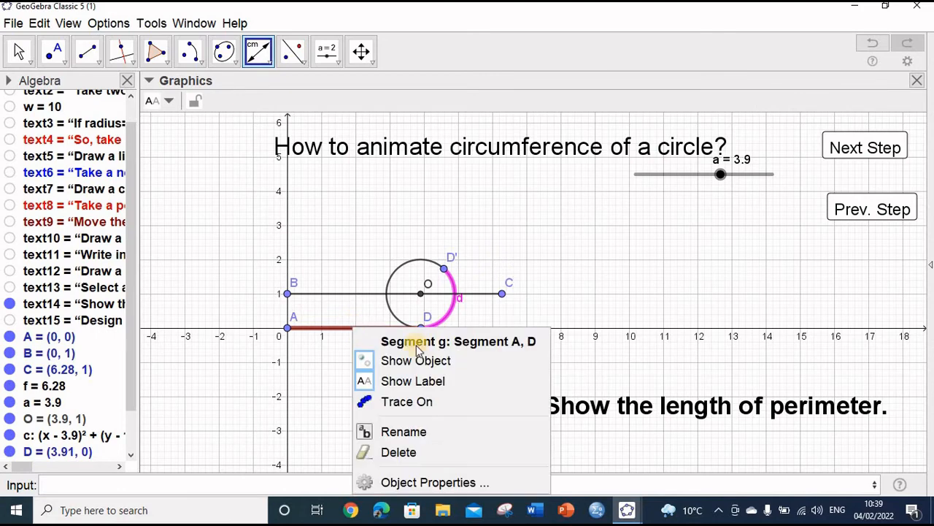
{"action": "left_click", "coordinate": [405, 380]}
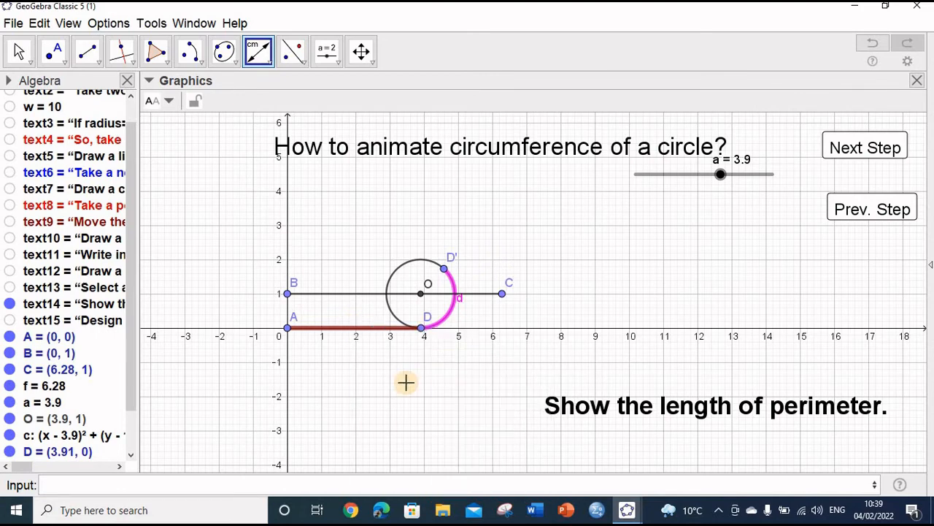
{"action": "right_click", "coordinate": [373, 330]}
{"action": "left_click", "coordinate": [323, 389]}
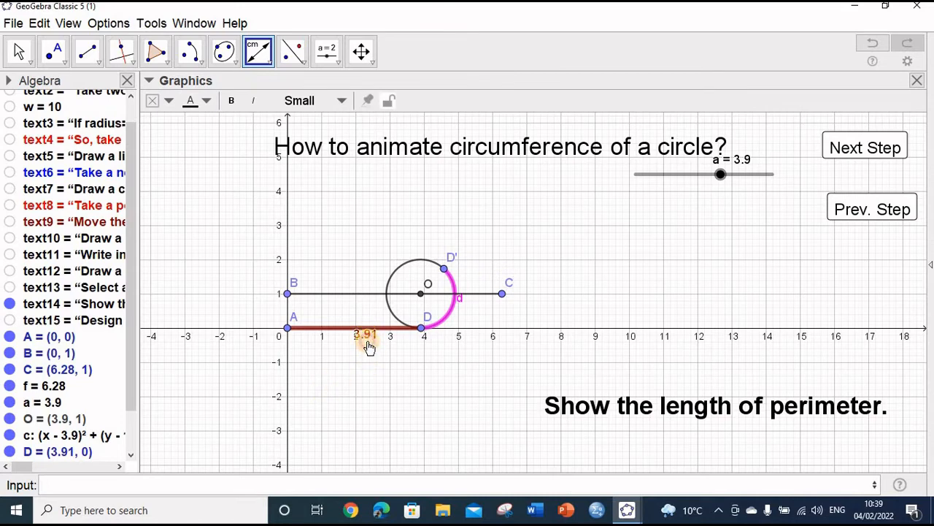
Step: Set slider a to its maximum of 6.28 and adjust point D to (6.28, 0) on the x-axis
{"action": "left_click", "coordinate": [721, 175]}
{"action": "left_click_drag", "start_coordinate": [721, 177], "coordinate": [775, 192]}
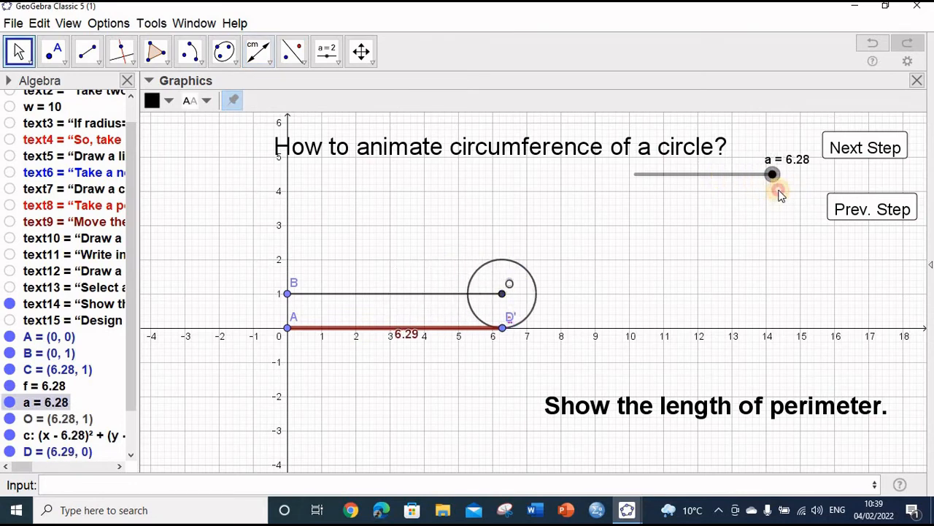
{"action": "left_click_drag", "start_coordinate": [505, 332], "coordinate": [504, 332]}
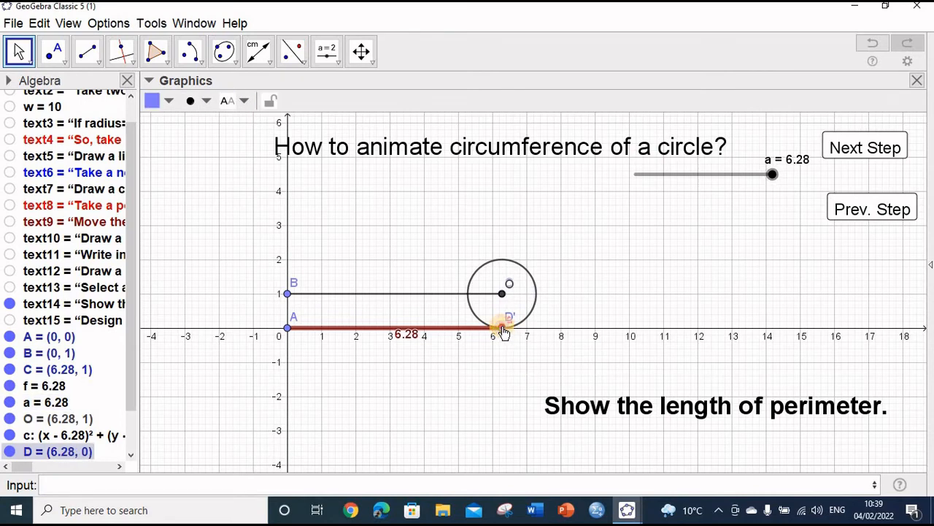
{"action": "left_click", "coordinate": [656, 290]}
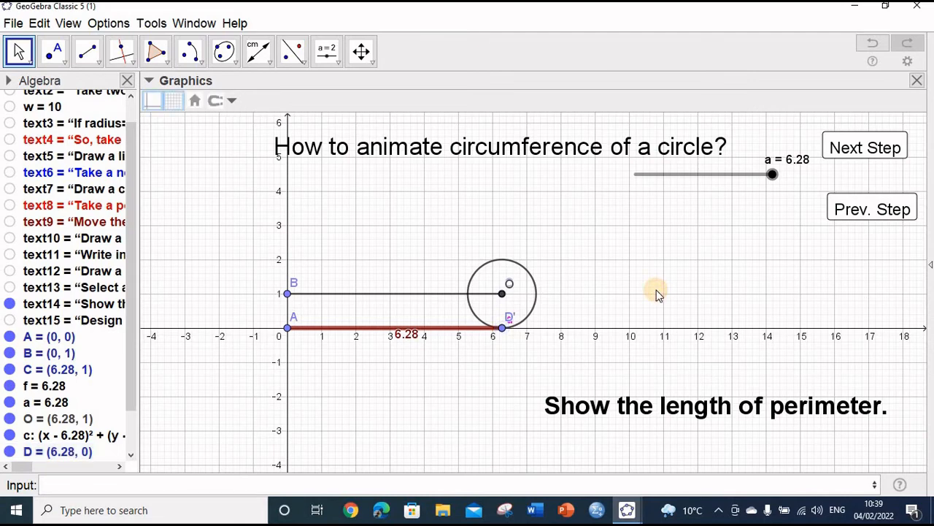
Step: Advance to the final design instruction and move its text fully into the graphics area
{"action": "left_click", "coordinate": [861, 147]}
{"action": "left_click_drag", "start_coordinate": [759, 409], "coordinate": [690, 394]}
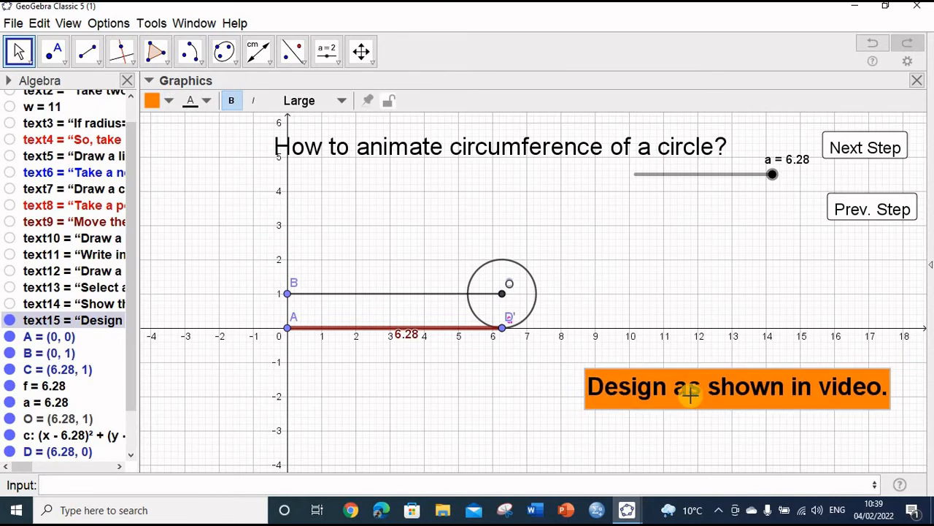
{"action": "left_click", "coordinate": [670, 208]}
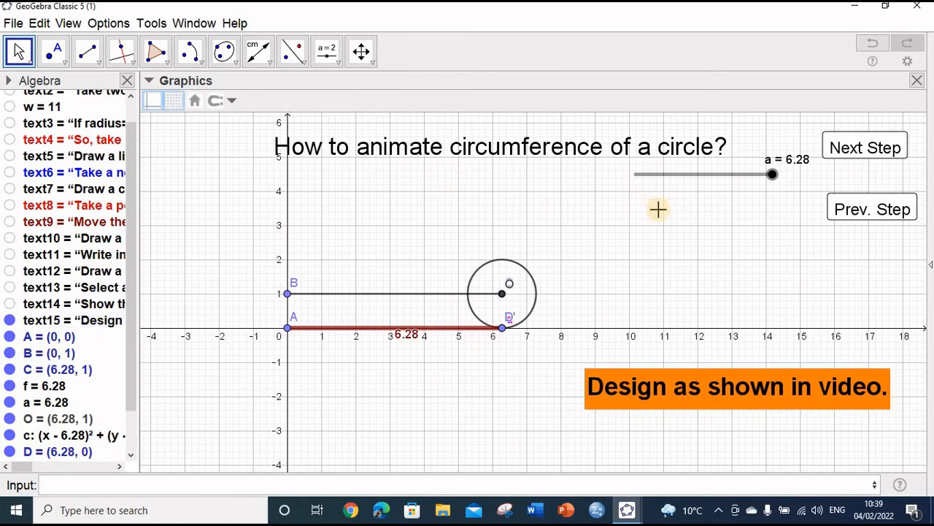
Step: Hide the coordinate axes and the grid in the graphics area
{"action": "right_click", "coordinate": [404, 202]}
{"action": "left_click", "coordinate": [360, 192]}
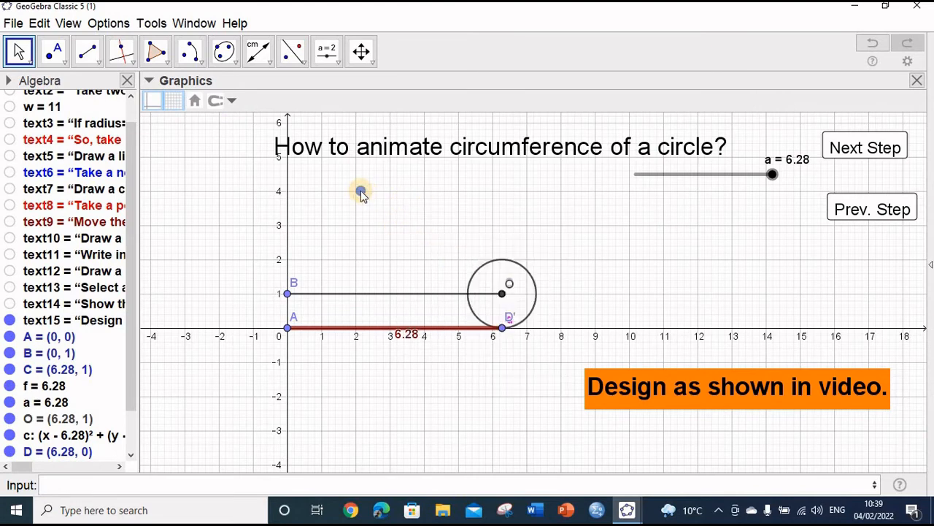
{"action": "right_click", "coordinate": [362, 193]}
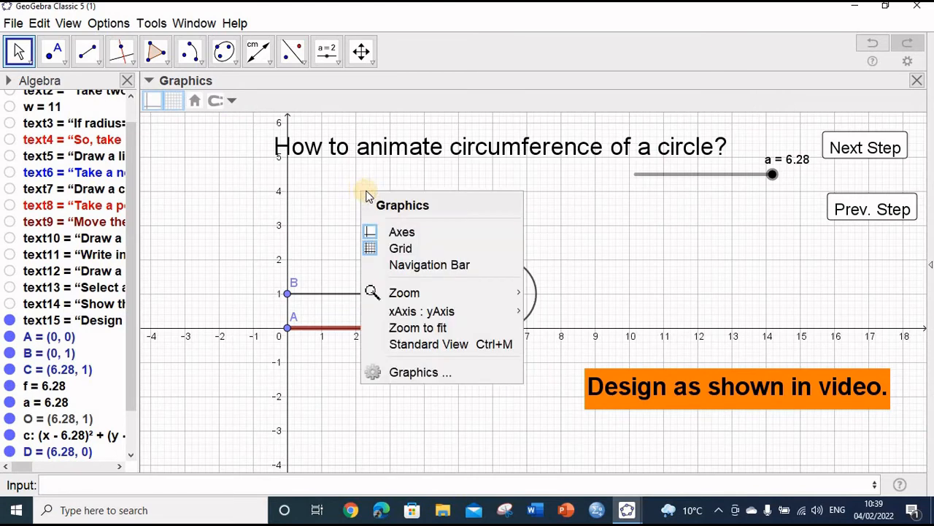
{"action": "left_click", "coordinate": [394, 232]}
{"action": "right_click", "coordinate": [355, 183]}
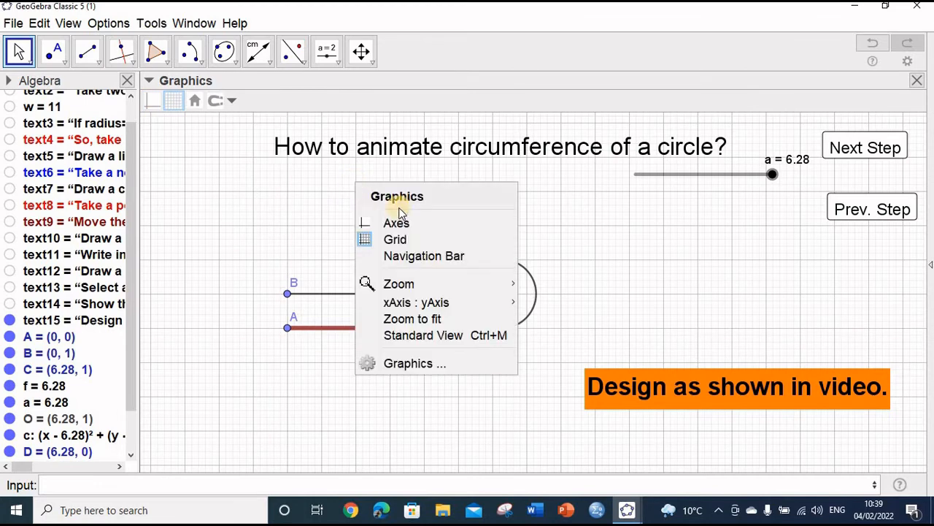
{"action": "left_click", "coordinate": [387, 244]}
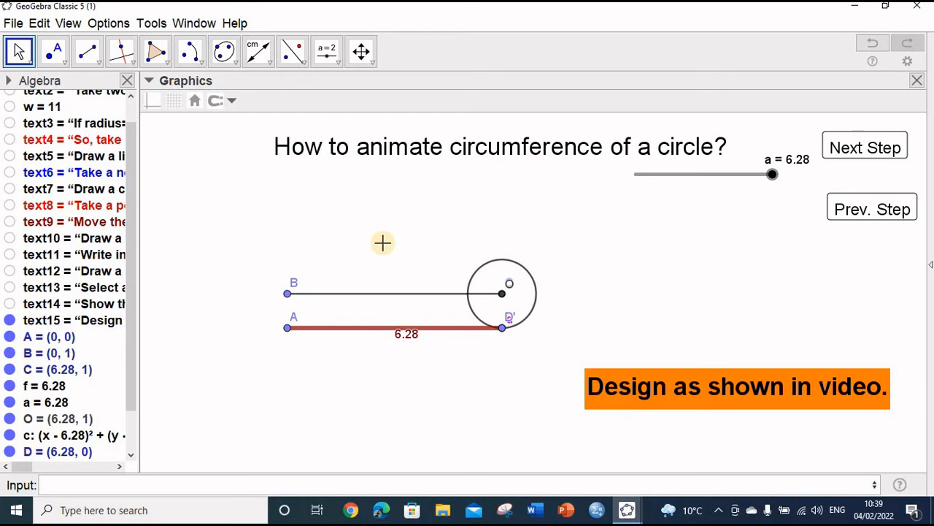
Step: Show the coordinate axes again and hide them once more
{"action": "right_click", "coordinate": [409, 207]}
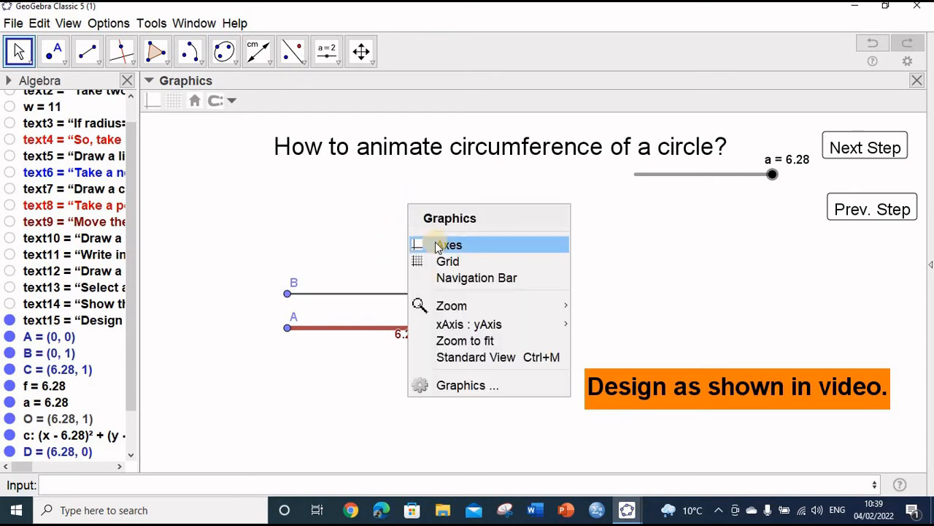
{"action": "left_click", "coordinate": [433, 244]}
{"action": "right_click", "coordinate": [416, 202]}
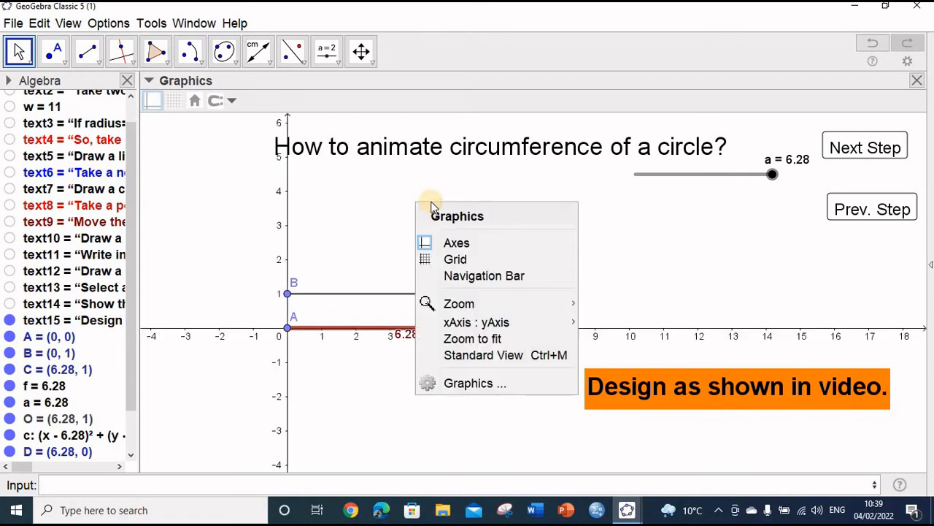
{"action": "left_click", "coordinate": [443, 242]}
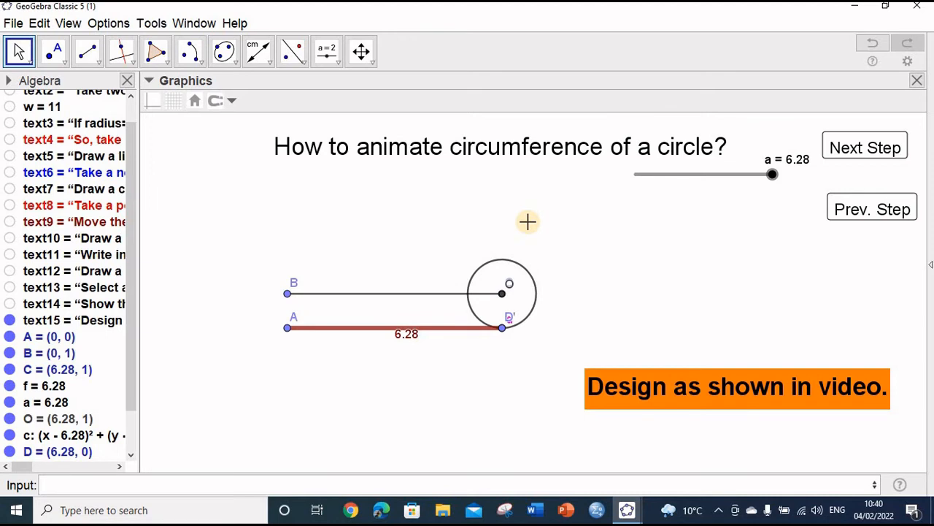
Step: Set the graphics area's background colour to light green and close the preferences
{"action": "right_click", "coordinate": [598, 203]}
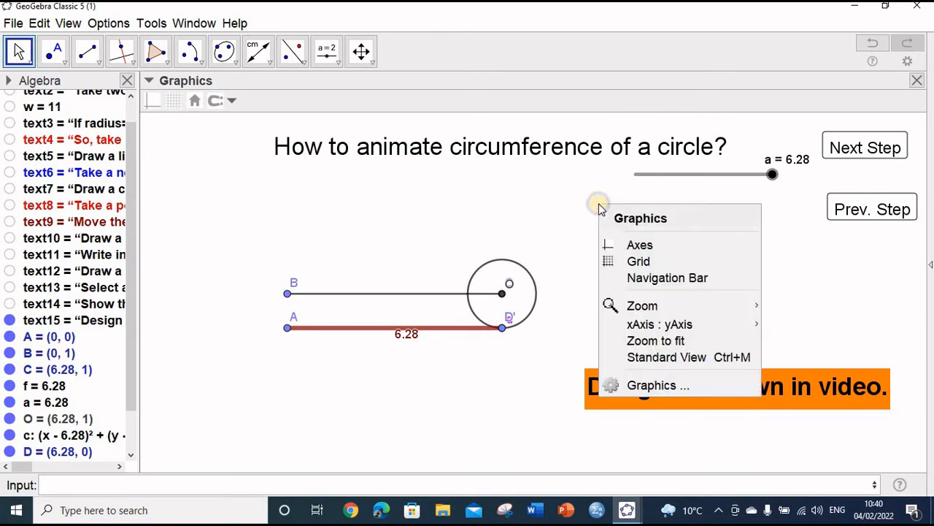
{"action": "left_click", "coordinate": [657, 384]}
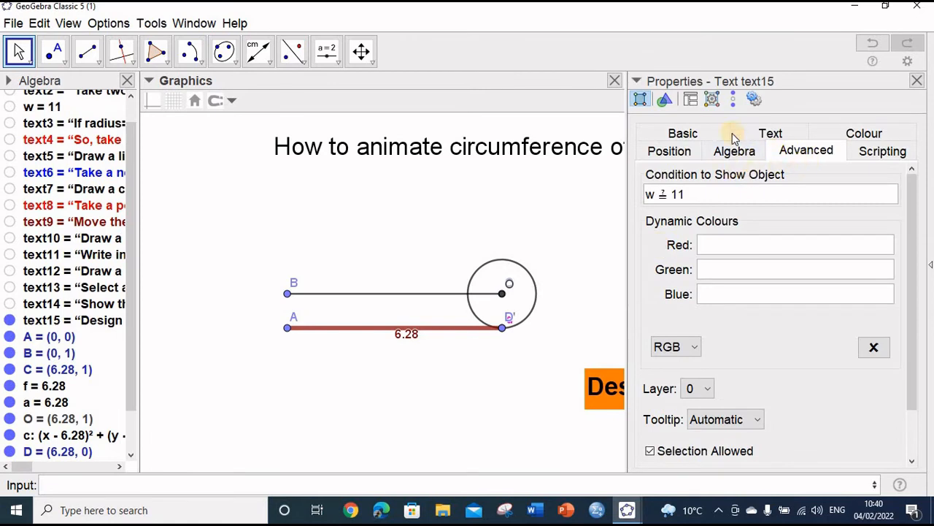
{"action": "left_click", "coordinate": [665, 101]}
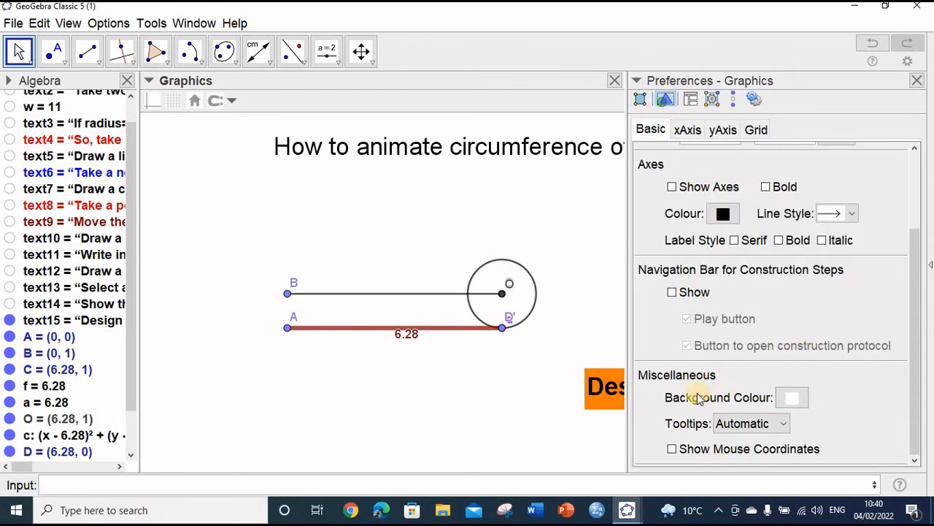
{"action": "left_click_drag", "start_coordinate": [913, 321], "coordinate": [921, 365]}
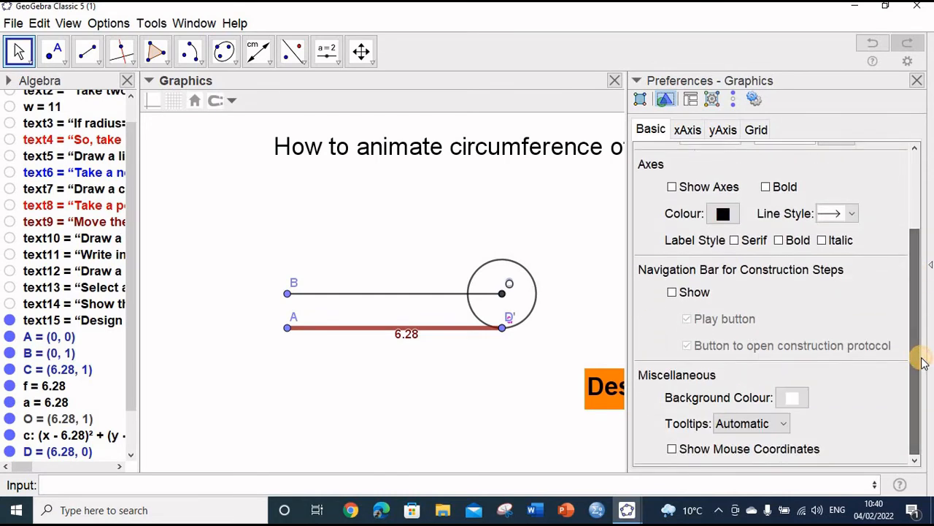
{"action": "left_click", "coordinate": [790, 398]}
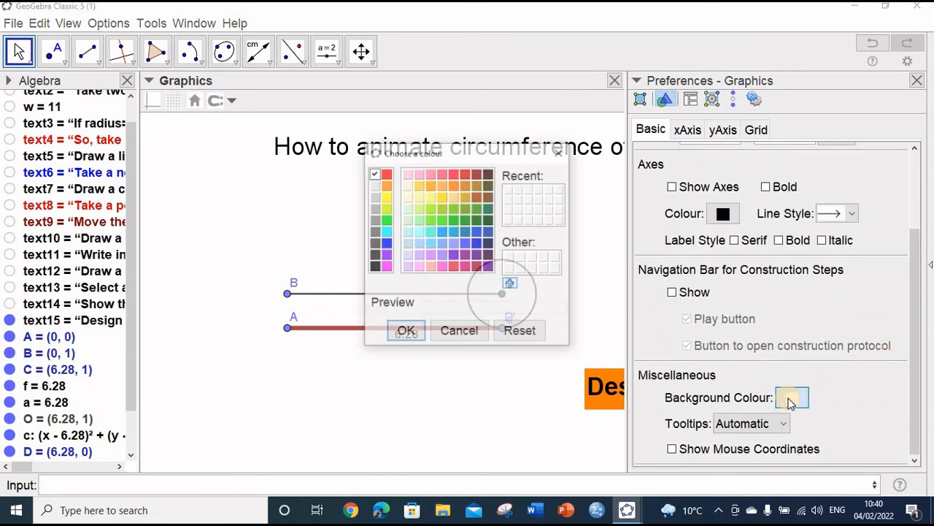
{"action": "left_click", "coordinate": [418, 221]}
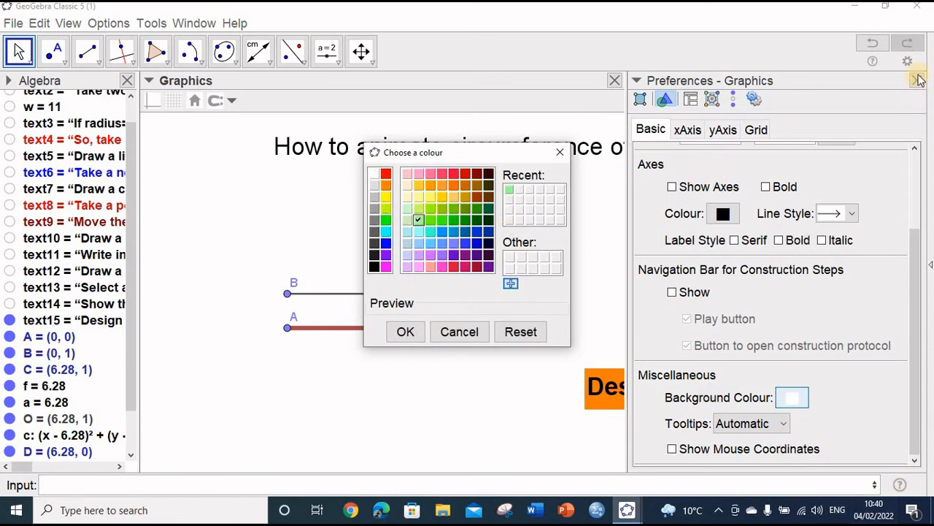
{"action": "left_click", "coordinate": [404, 332]}
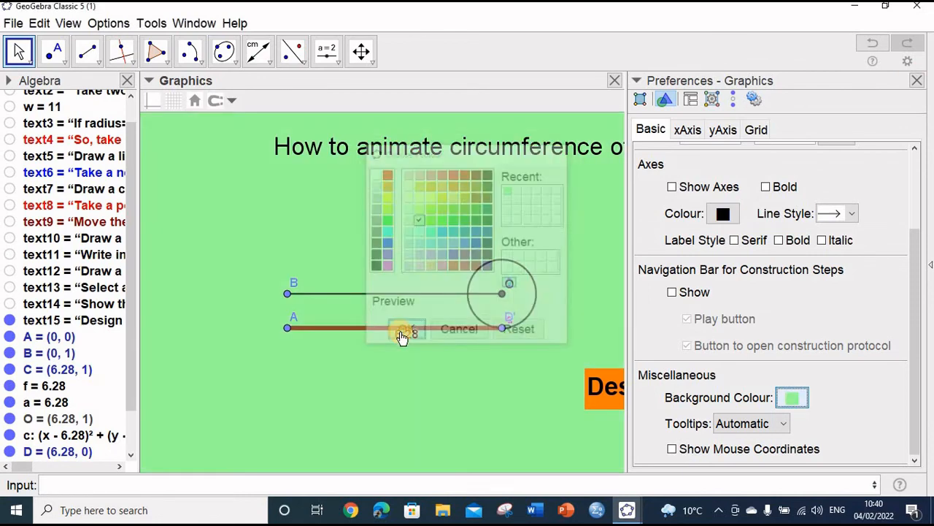
{"action": "left_click", "coordinate": [919, 81]}
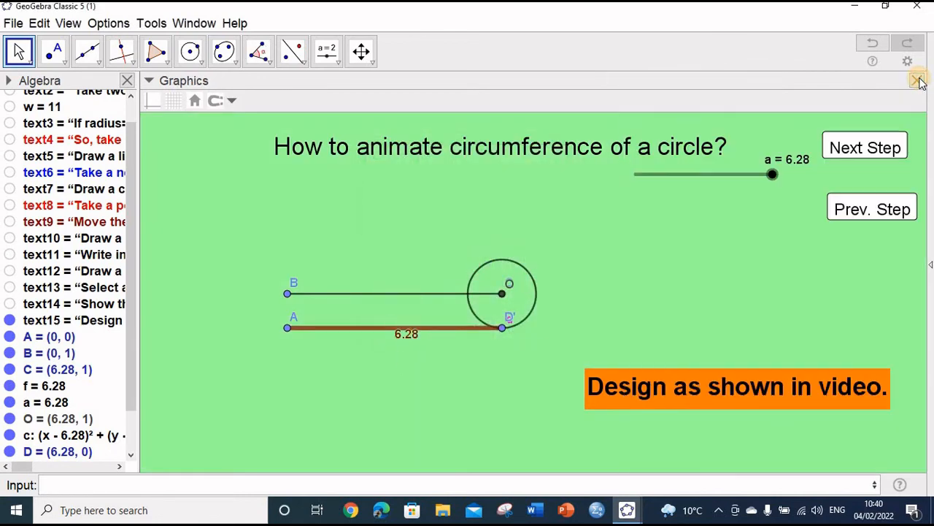
Step: Move slider a to about 4.62 and hide segment BC together with its endpoints B and C
{"action": "left_click_drag", "start_coordinate": [775, 178], "coordinate": [736, 174]}
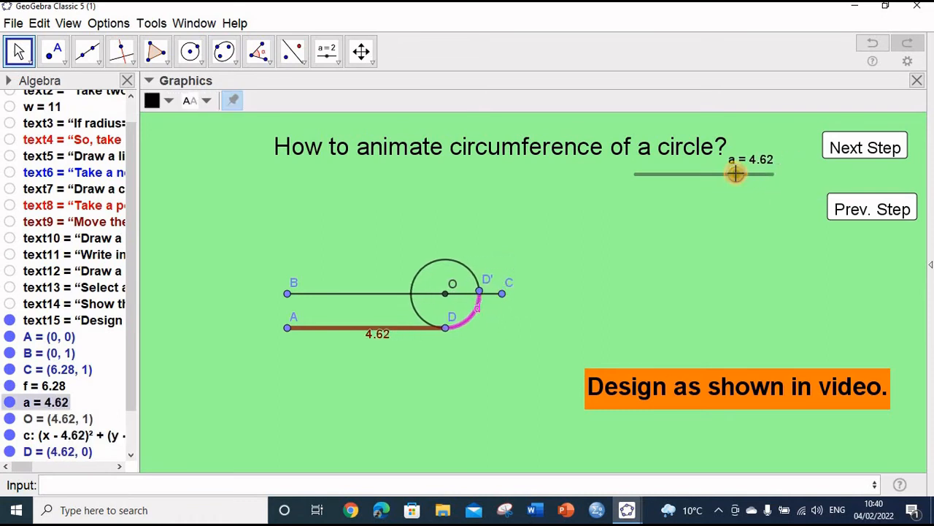
{"action": "right_click", "coordinate": [377, 293]}
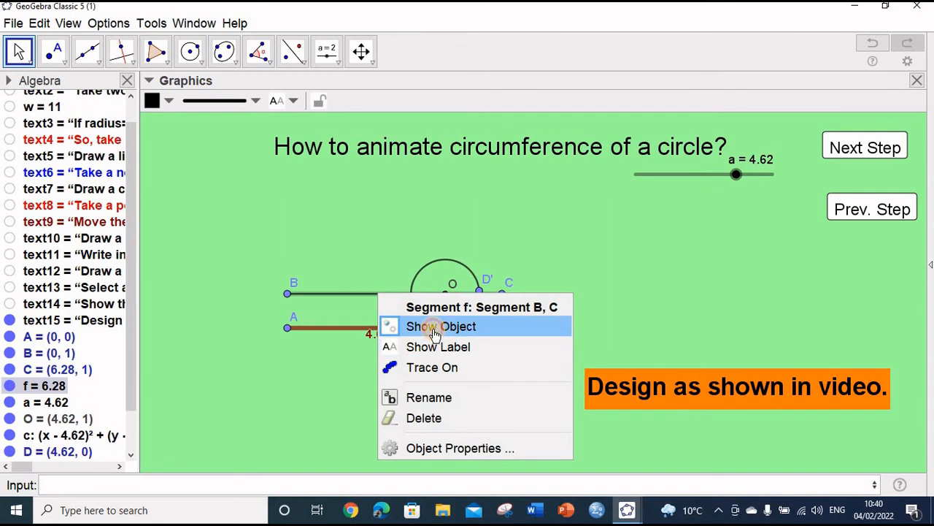
{"action": "left_click", "coordinate": [434, 333]}
{"action": "right_click", "coordinate": [289, 298]}
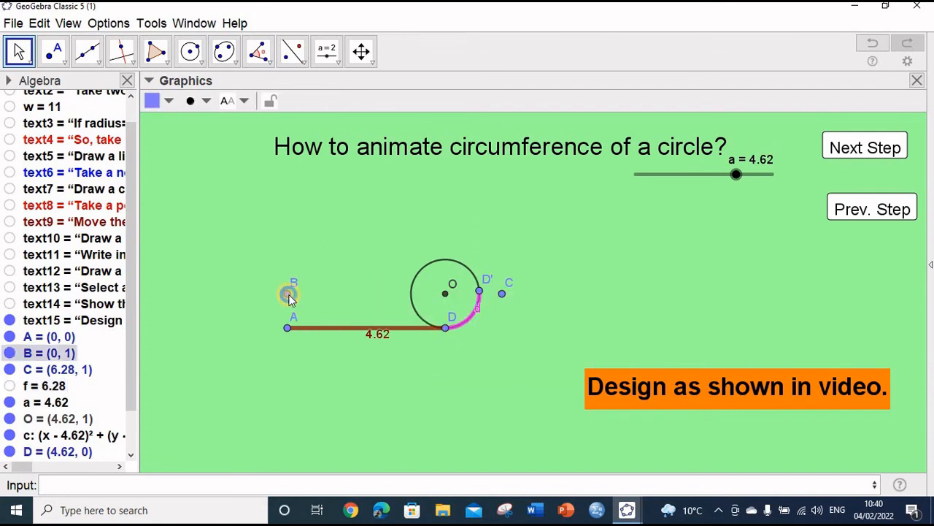
{"action": "left_click", "coordinate": [353, 347]}
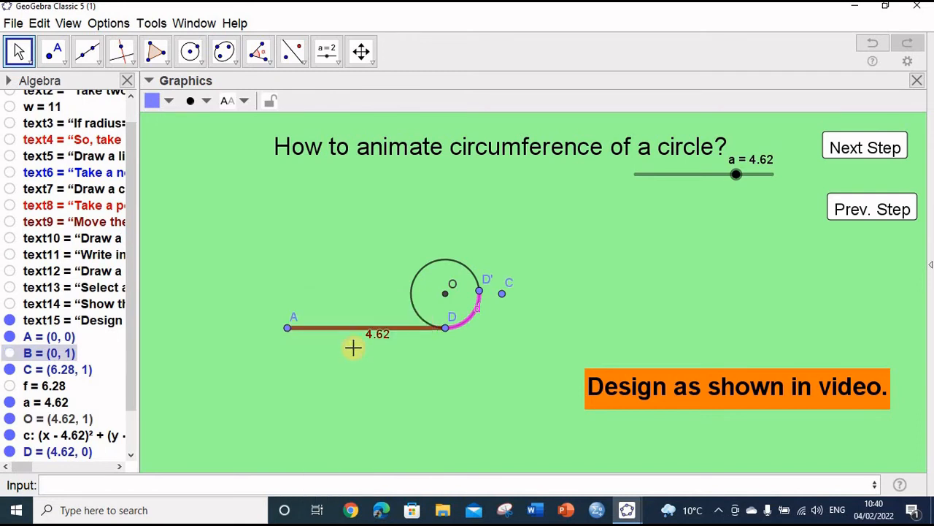
{"action": "left_click", "coordinate": [501, 292]}
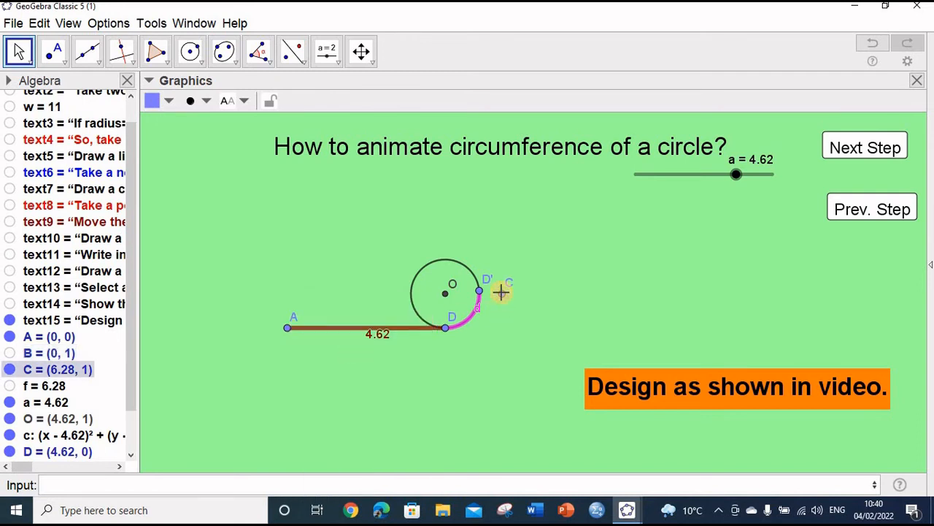
{"action": "right_click", "coordinate": [501, 292]}
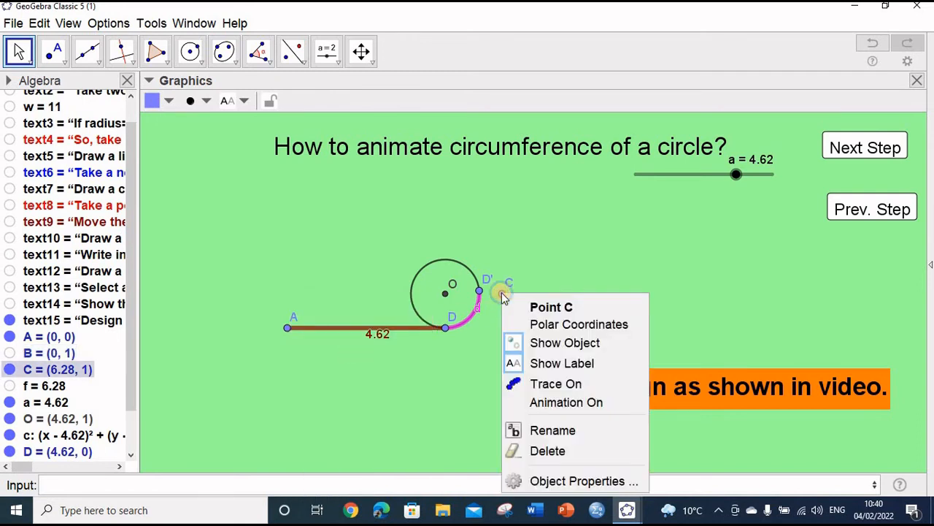
{"action": "left_click", "coordinate": [565, 343]}
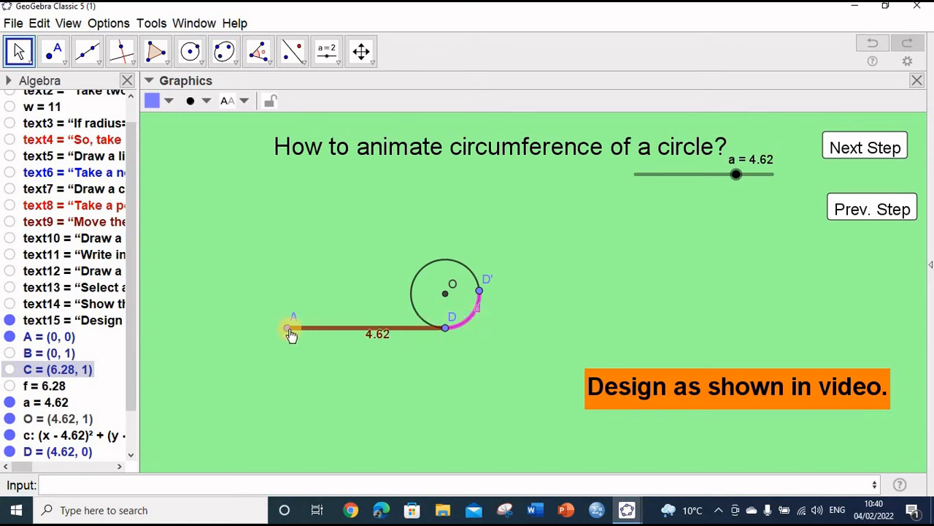
Step: Hide the labels of point A, point D and the pink circular arc
{"action": "right_click", "coordinate": [289, 333]}
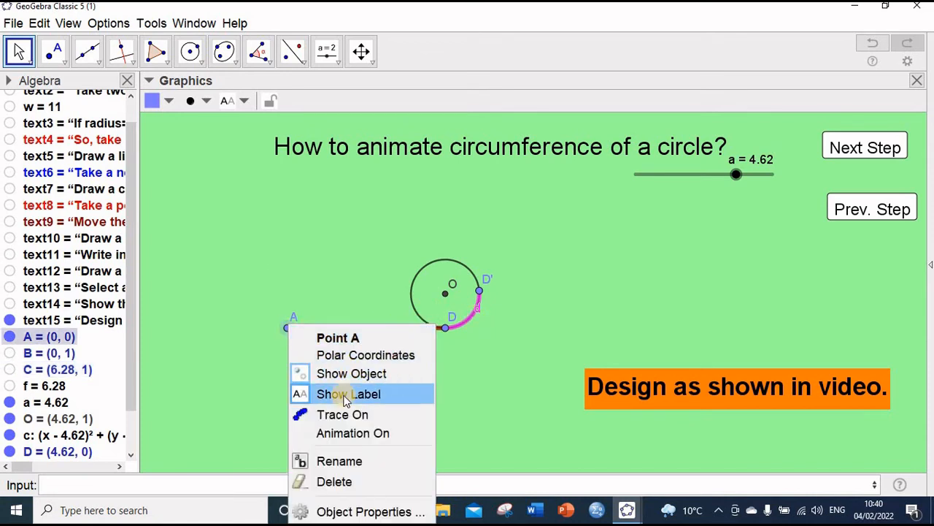
{"action": "left_click", "coordinate": [343, 394]}
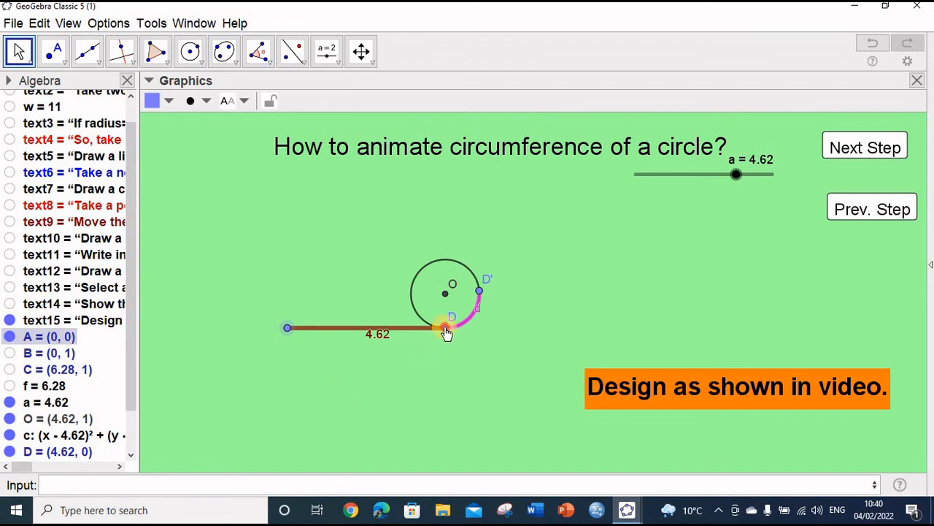
{"action": "right_click", "coordinate": [446, 332]}
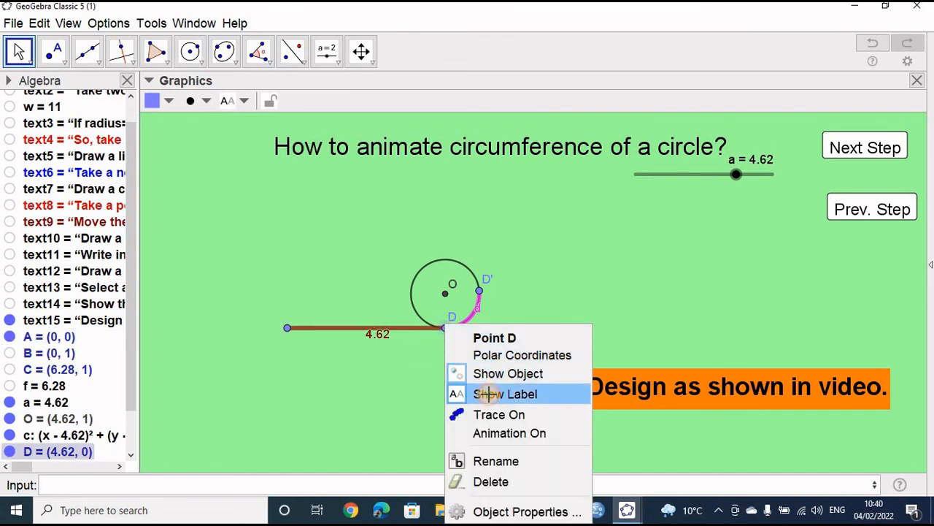
{"action": "left_click", "coordinate": [488, 394]}
{"action": "left_click", "coordinate": [471, 314]}
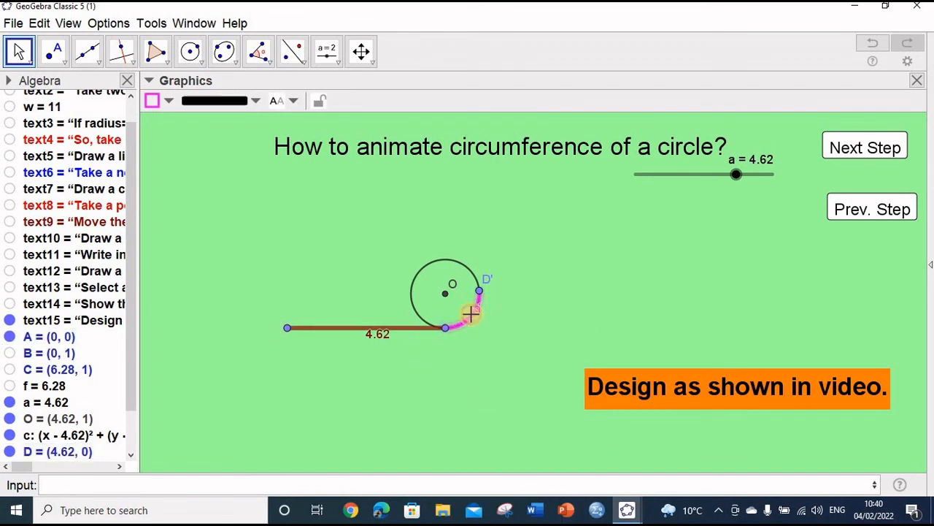
{"action": "right_click", "coordinate": [472, 319]}
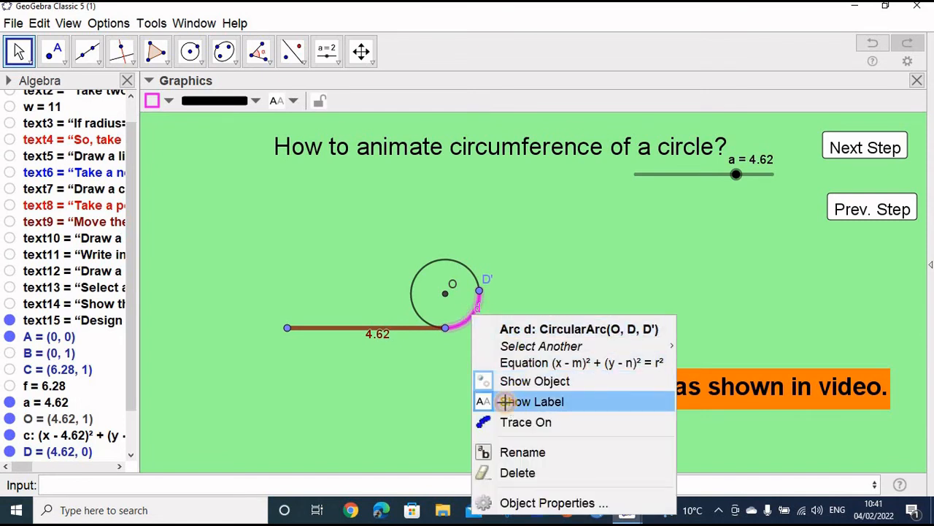
{"action": "left_click", "coordinate": [505, 401]}
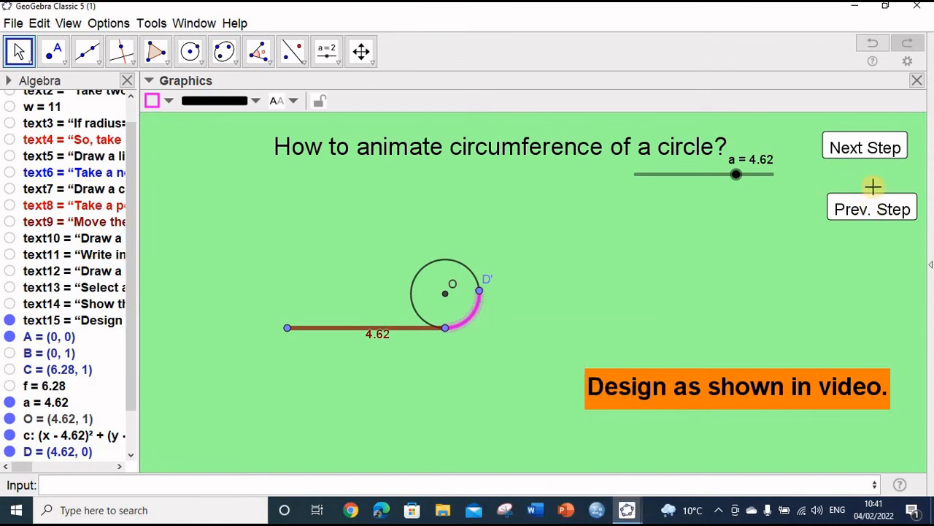
Step: Advance past the final design instruction and turn on the animation of slider a
{"action": "left_click", "coordinate": [869, 148]}
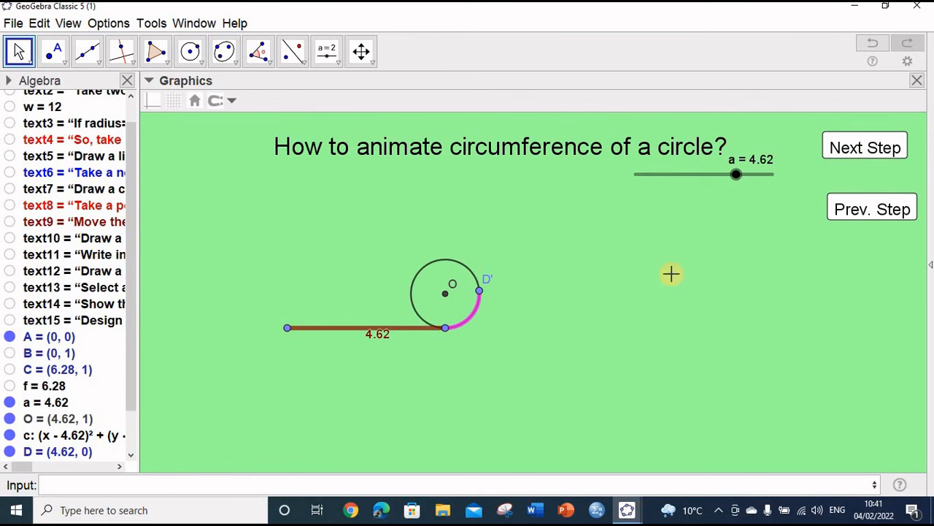
{"action": "left_click", "coordinate": [737, 178]}
{"action": "right_click", "coordinate": [736, 175]}
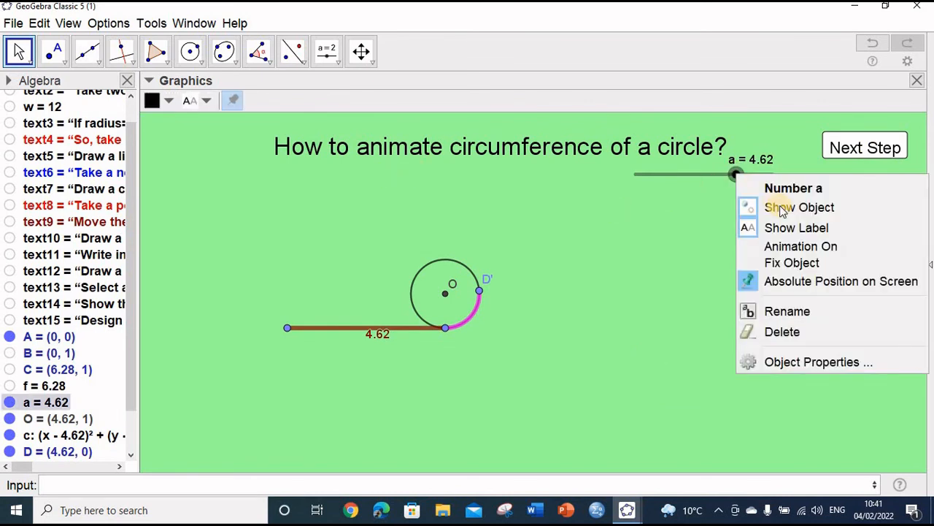
{"action": "left_click", "coordinate": [764, 248]}
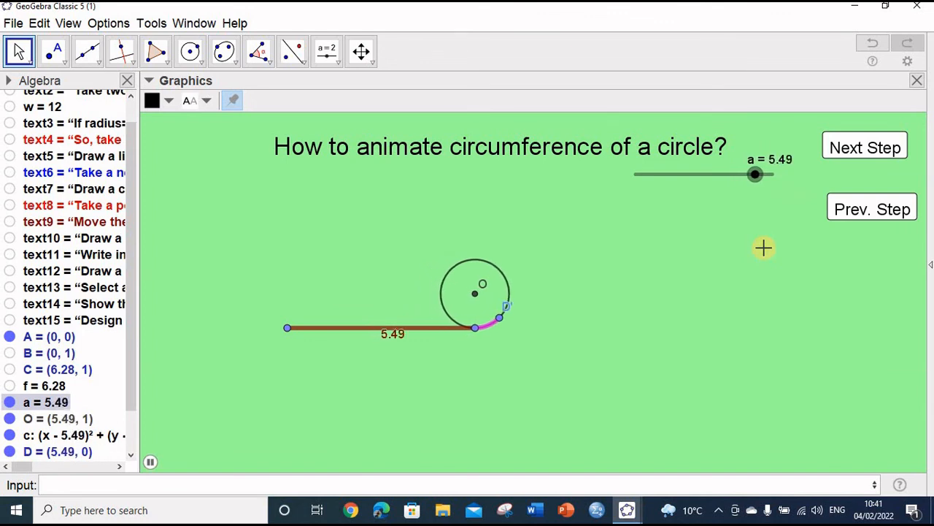